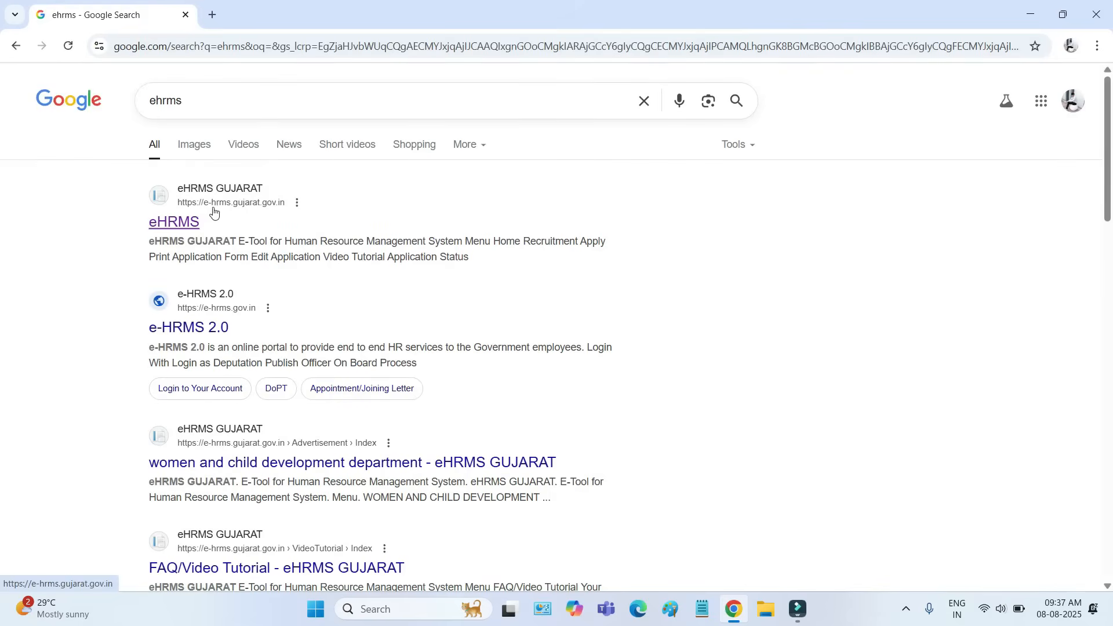
- Open the eHRMS Gujarat website from the search results and go to its recruitment application page
left_click(271, 206)
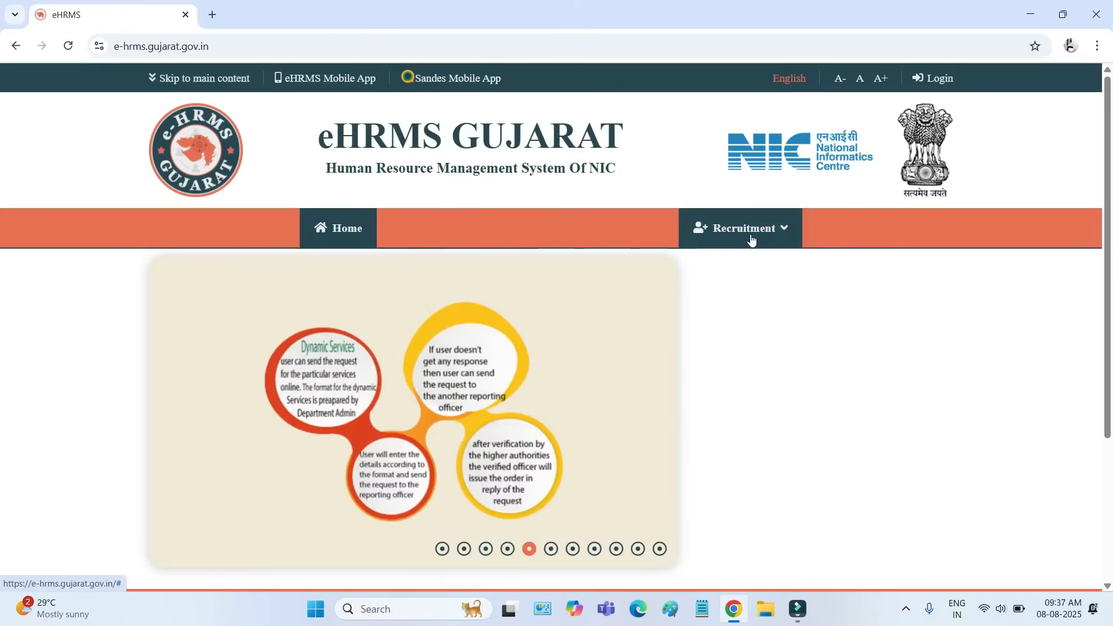
left_click(752, 240)
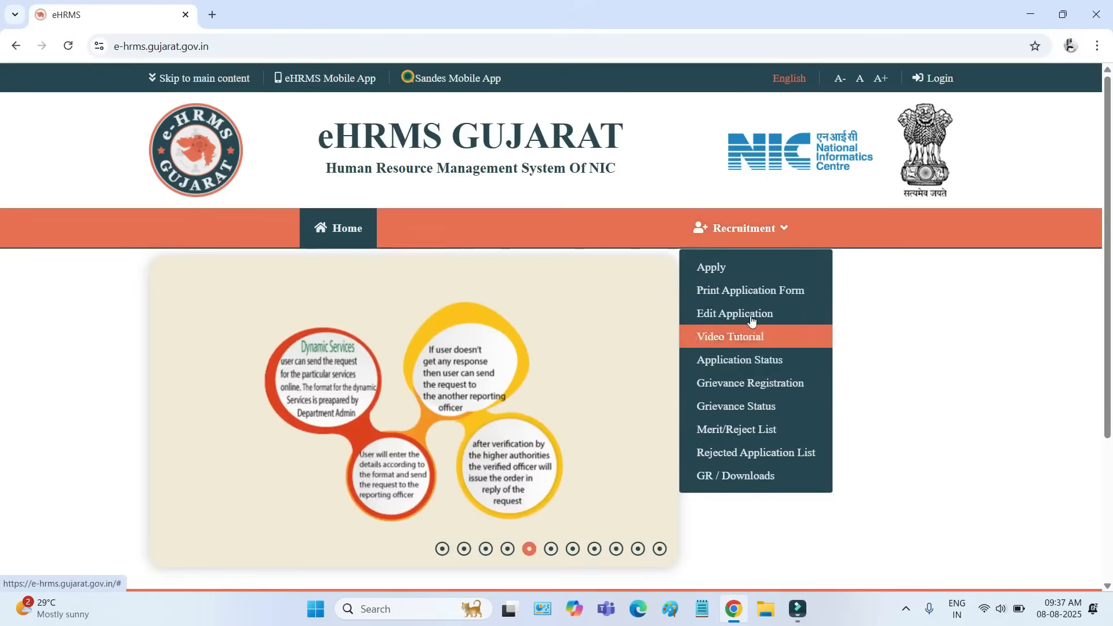
left_click(719, 274)
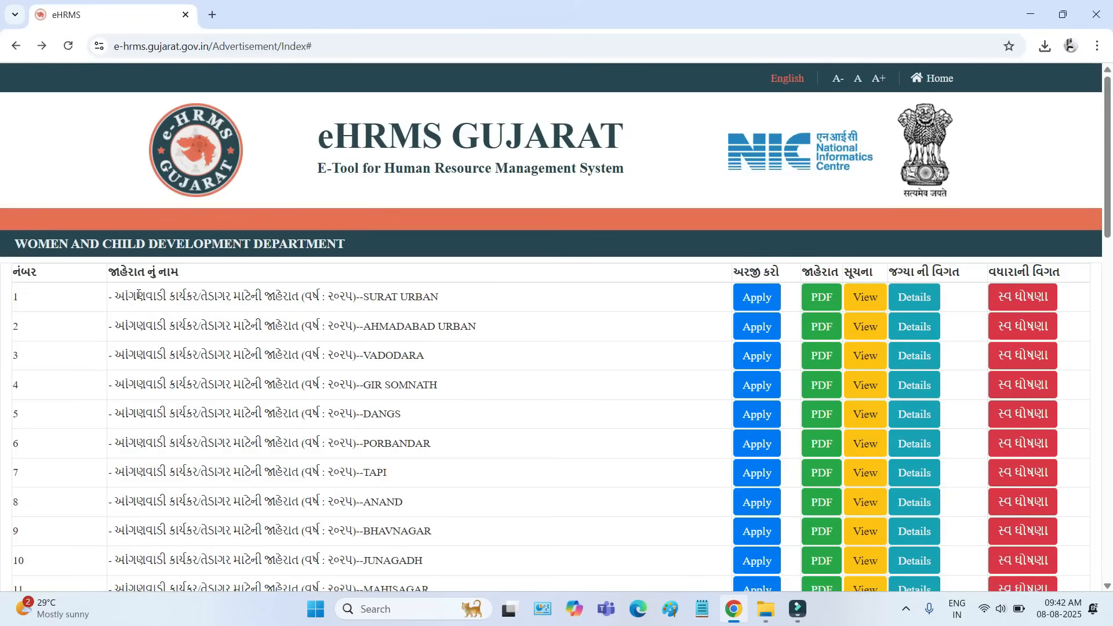
- Look through the full list of 2025 Anganwadi worker and helper advertisements by district
left_click_drag(137, 296, 246, 296)
left_click_drag(180, 326, 245, 327)
scroll(242, 329, "down", 11)
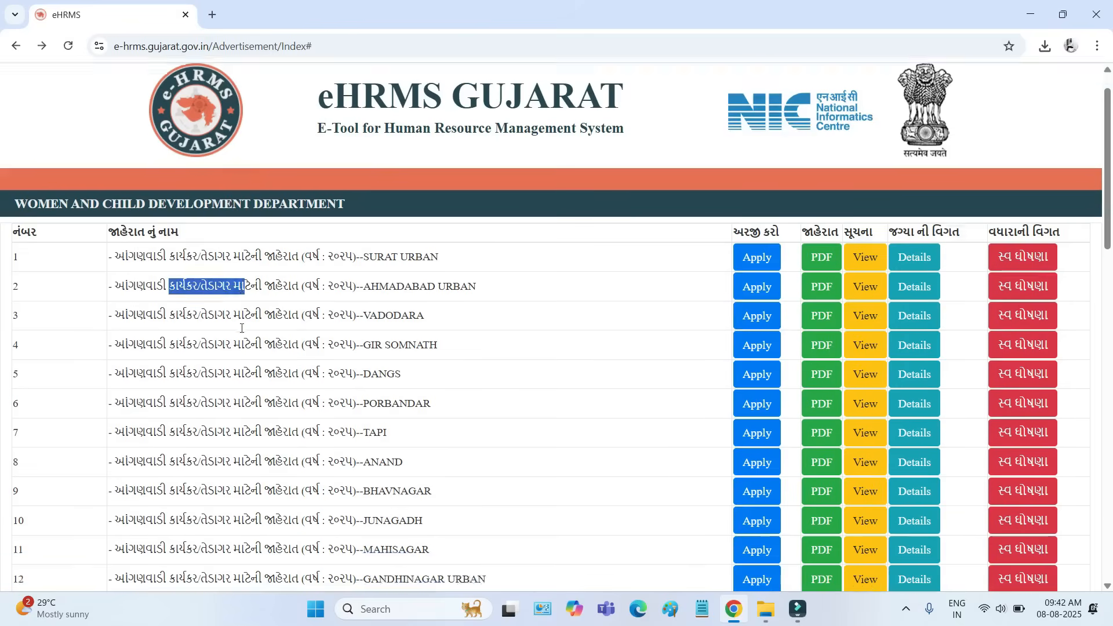
scroll(241, 332, "down", 6)
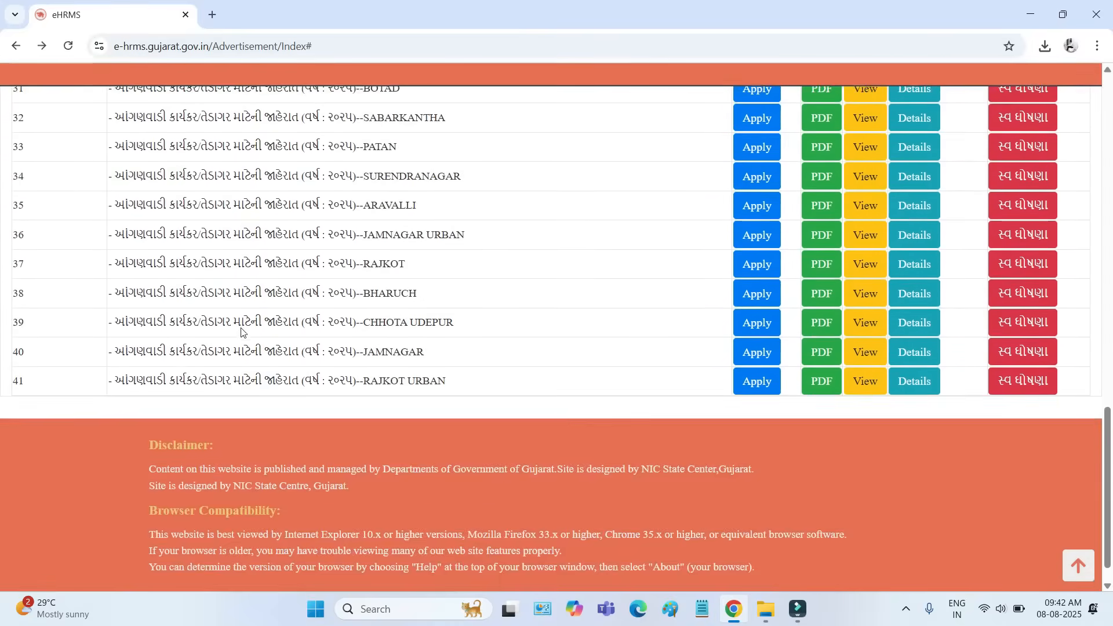
scroll(242, 332, "up", 5)
scroll(242, 333, "up", 12)
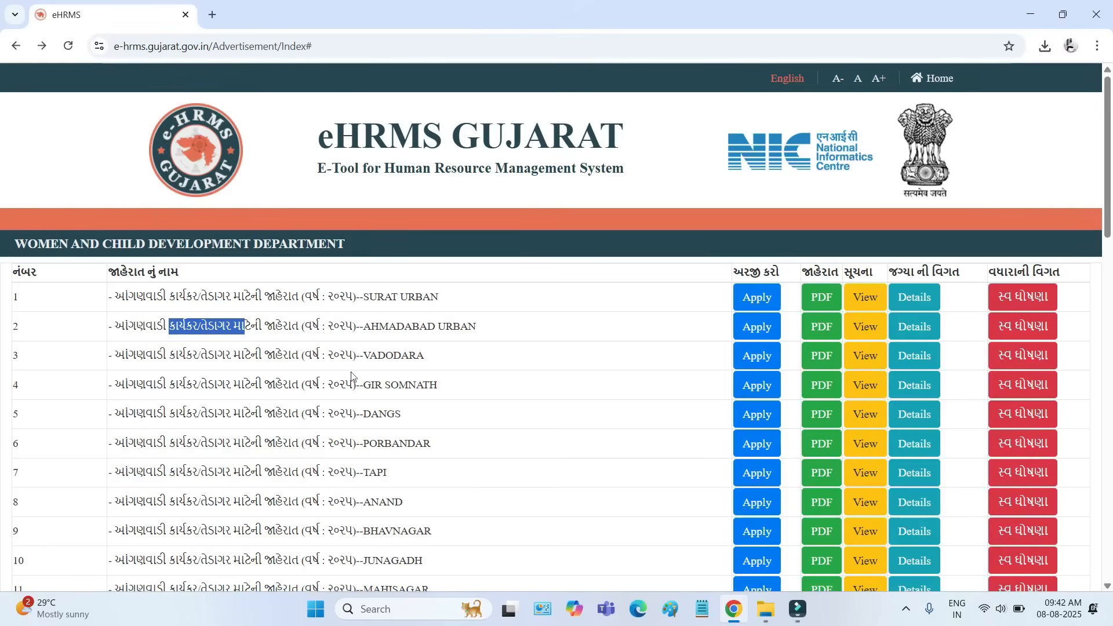
- Compare the Ahmadabad Urban and Ahmadabad advertisements, and check the vacancy details column and the Vadodara entry
left_click_drag(367, 329, 480, 330)
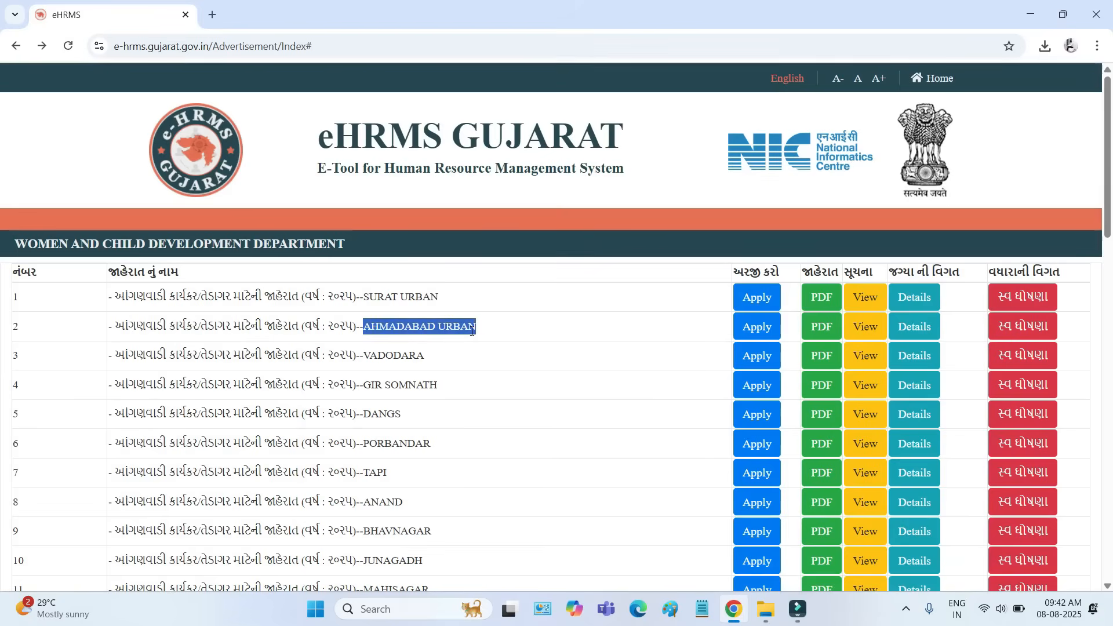
scroll(472, 331, "down", 6)
scroll(472, 332, "up", 6)
scroll(509, 334, "down", 6)
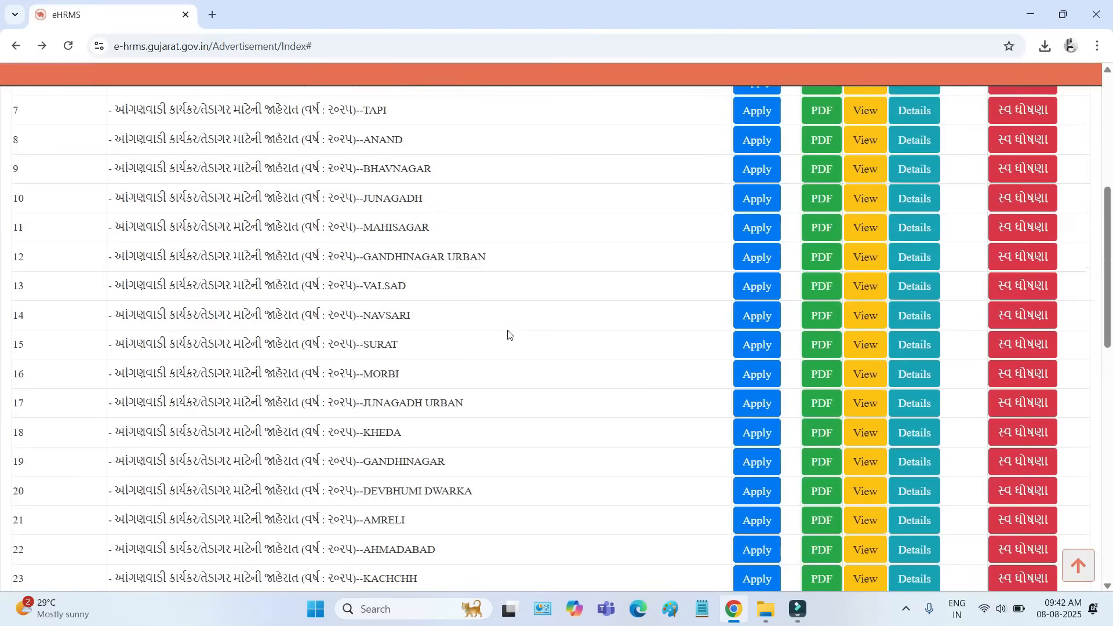
scroll(508, 334, "down", 1)
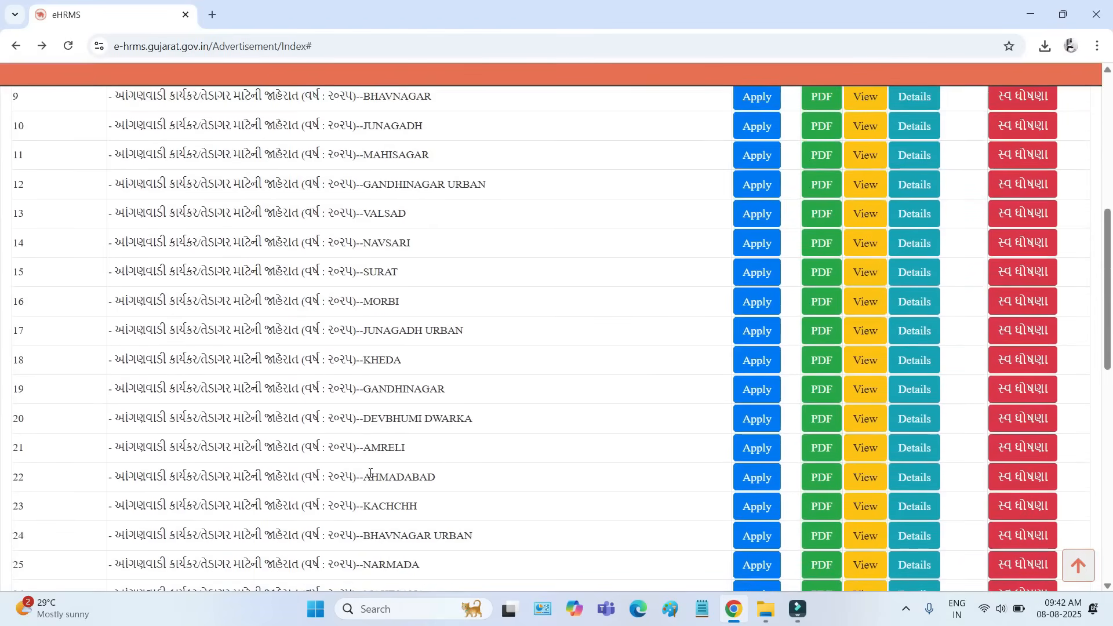
left_click_drag(364, 478, 447, 483)
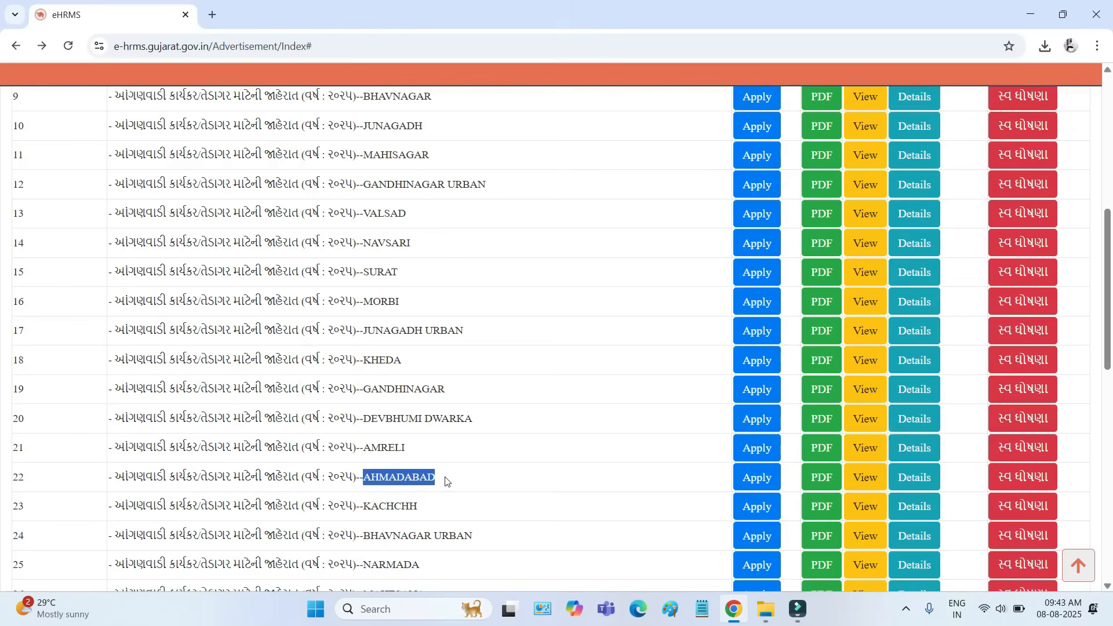
scroll(429, 464, "up", 8)
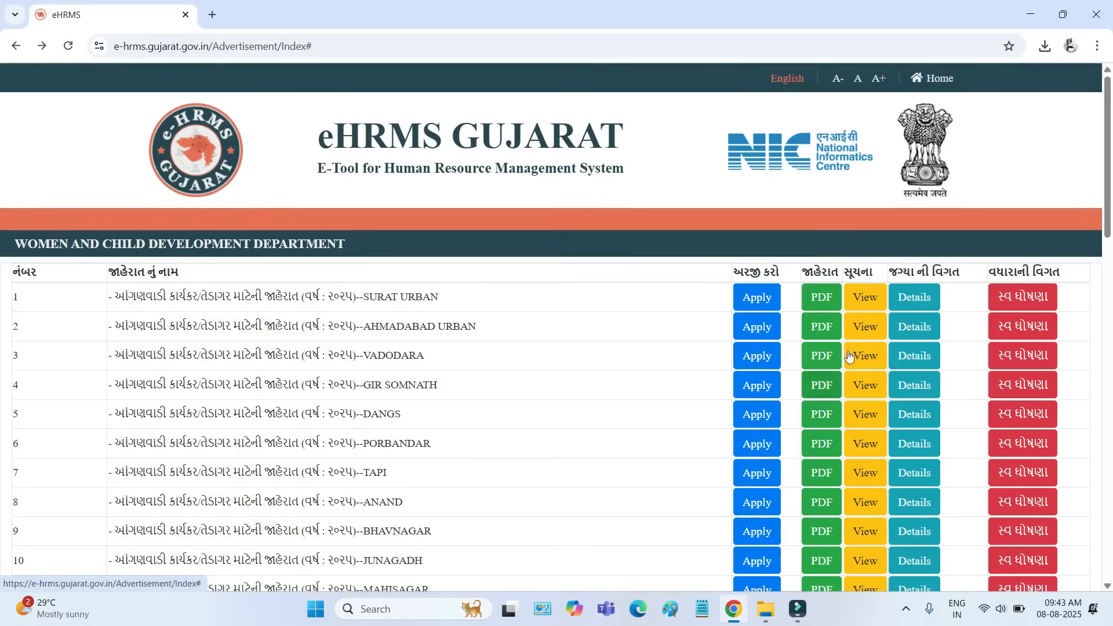
double_click(900, 272)
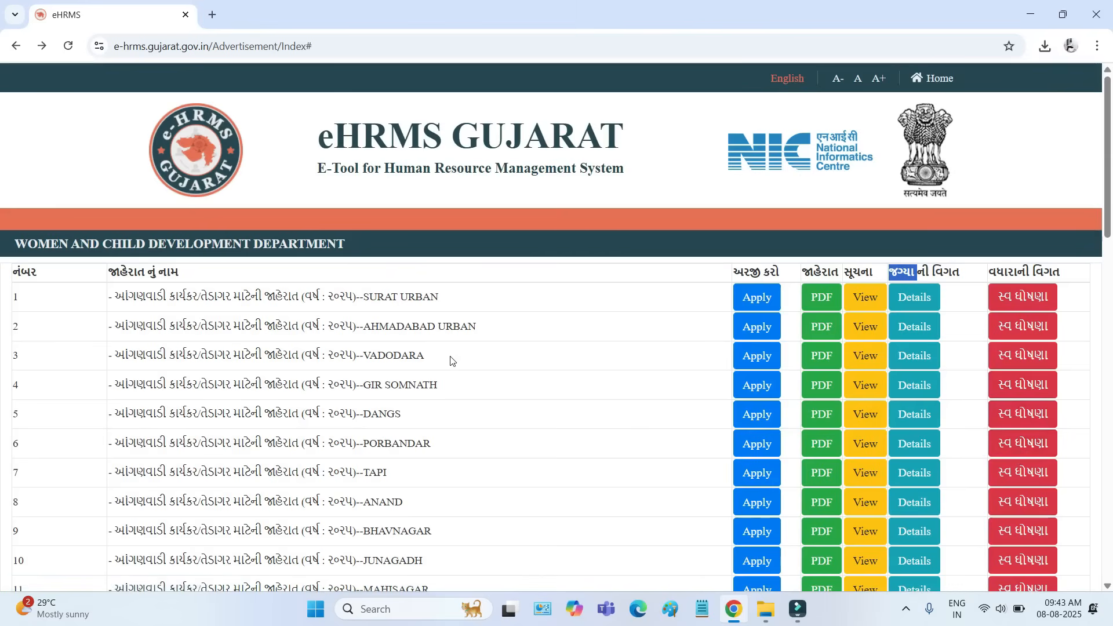
scroll(451, 361, "down", 7)
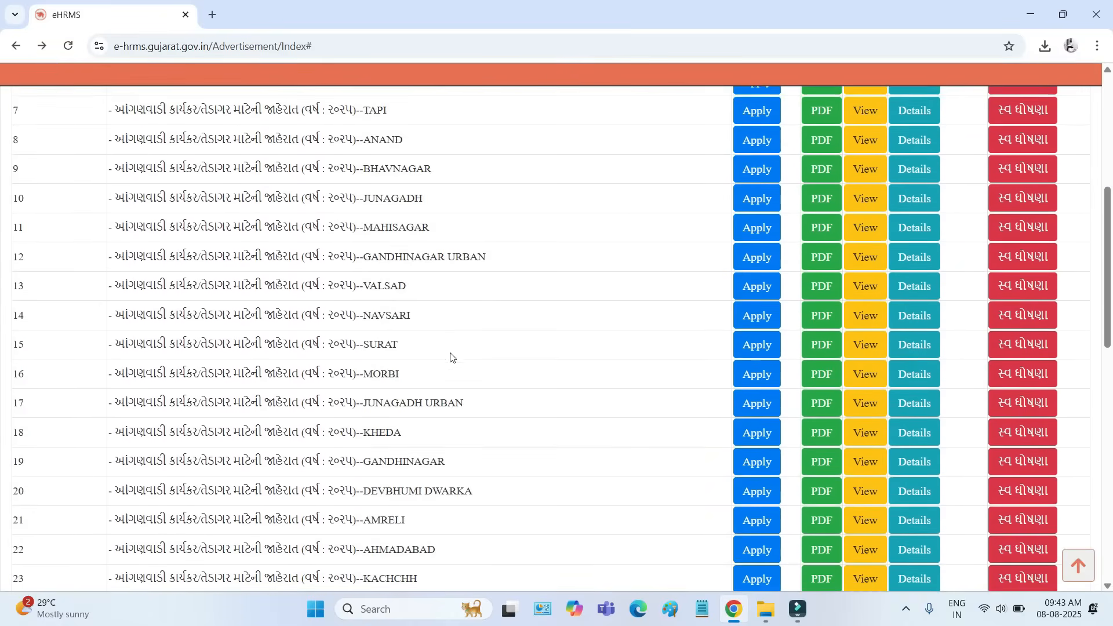
scroll(421, 312, "up", 7)
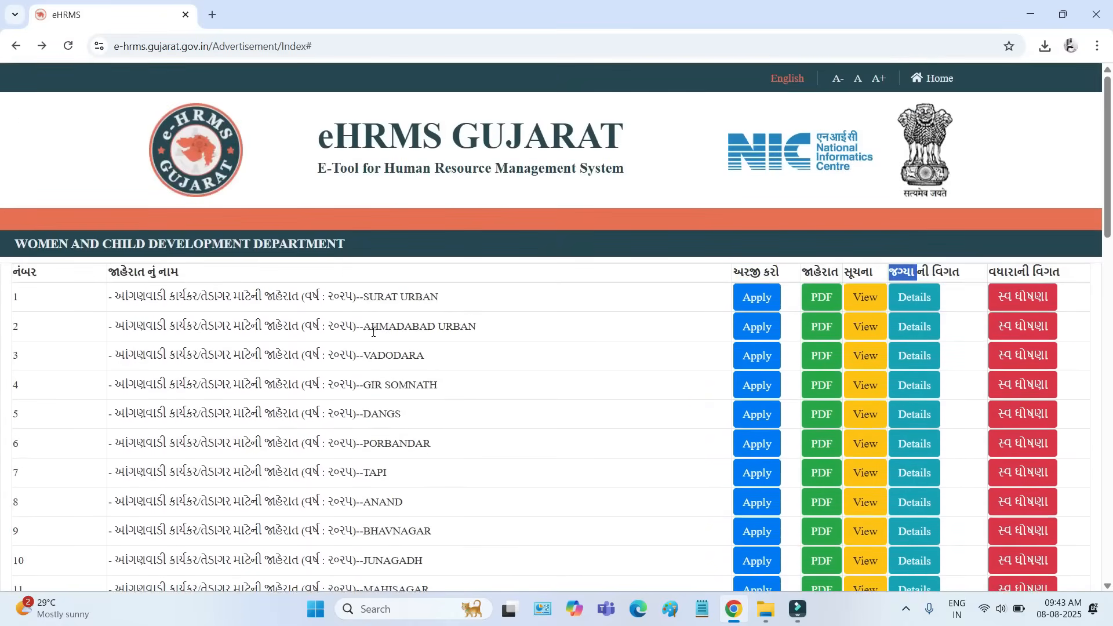
left_click_drag(365, 350, 409, 355)
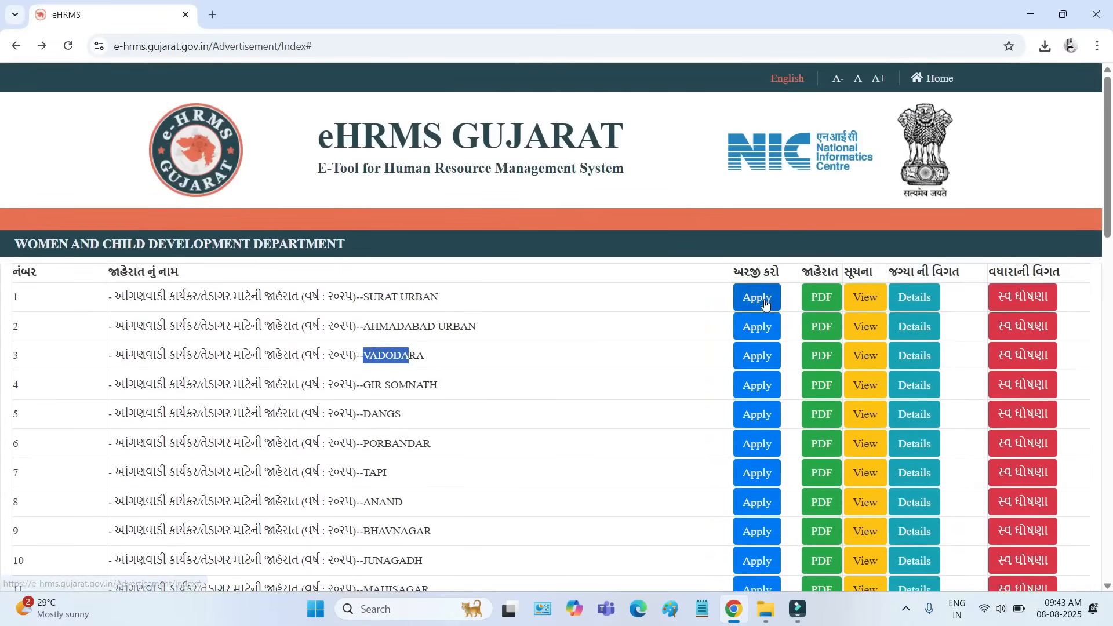
- Start an application for the Jamnagar Anganwadi worker/helper advertisement
scroll(752, 473, "down", 5)
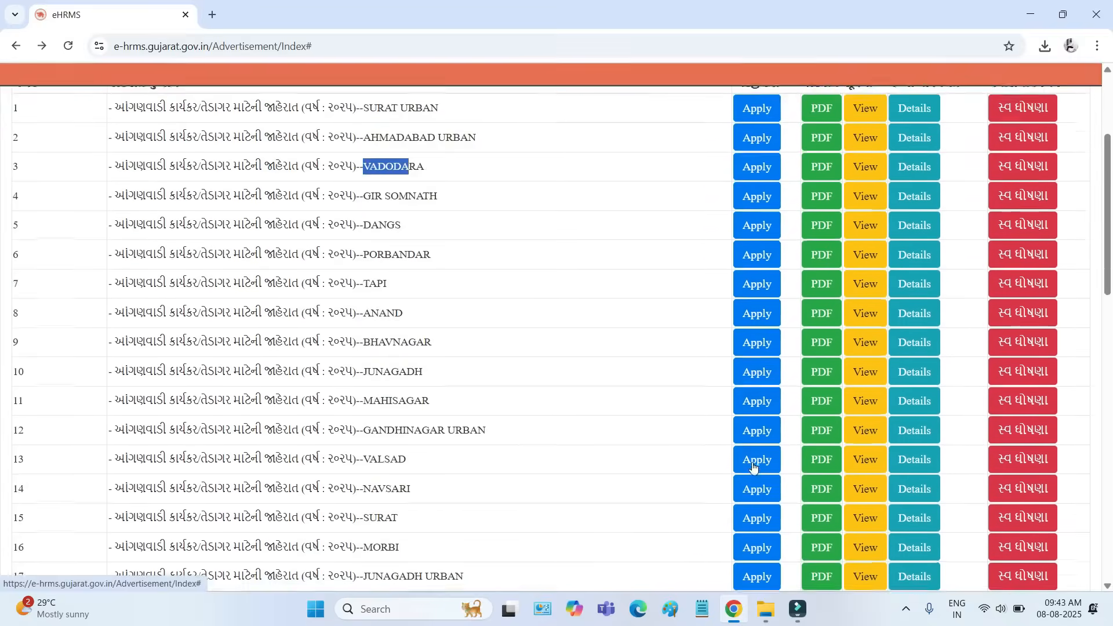
scroll(750, 455, "down", 3)
left_click(749, 451)
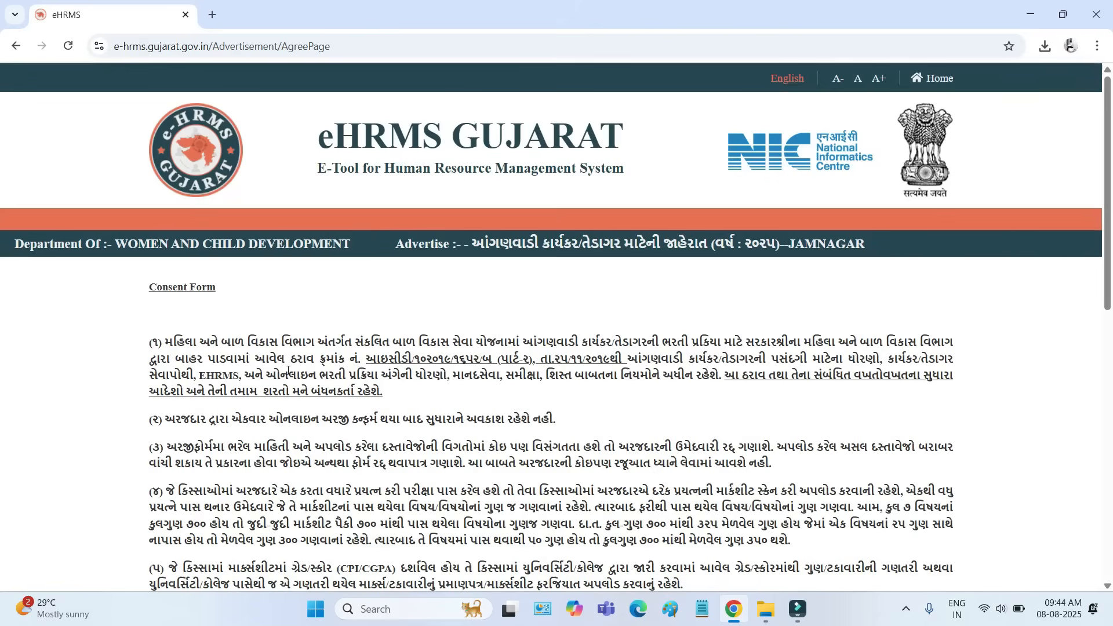
- Read through the consent form conditions for the Jamnagar advertisement and agree to them
scroll(287, 371, "down", 3)
scroll(96, 323, "up", 2)
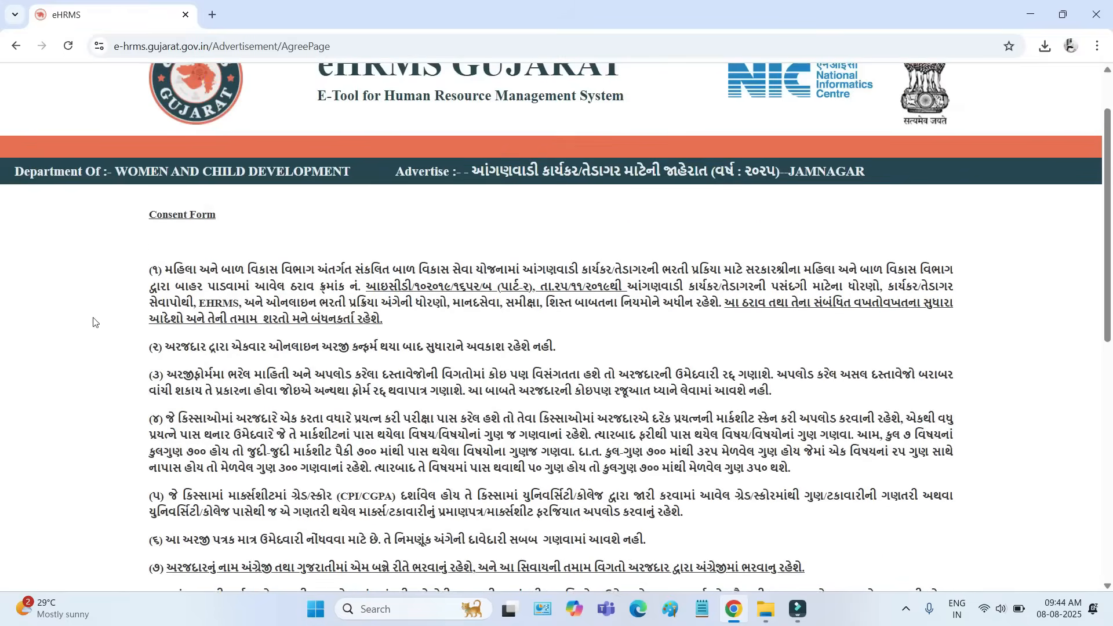
left_click_drag(165, 268, 377, 440)
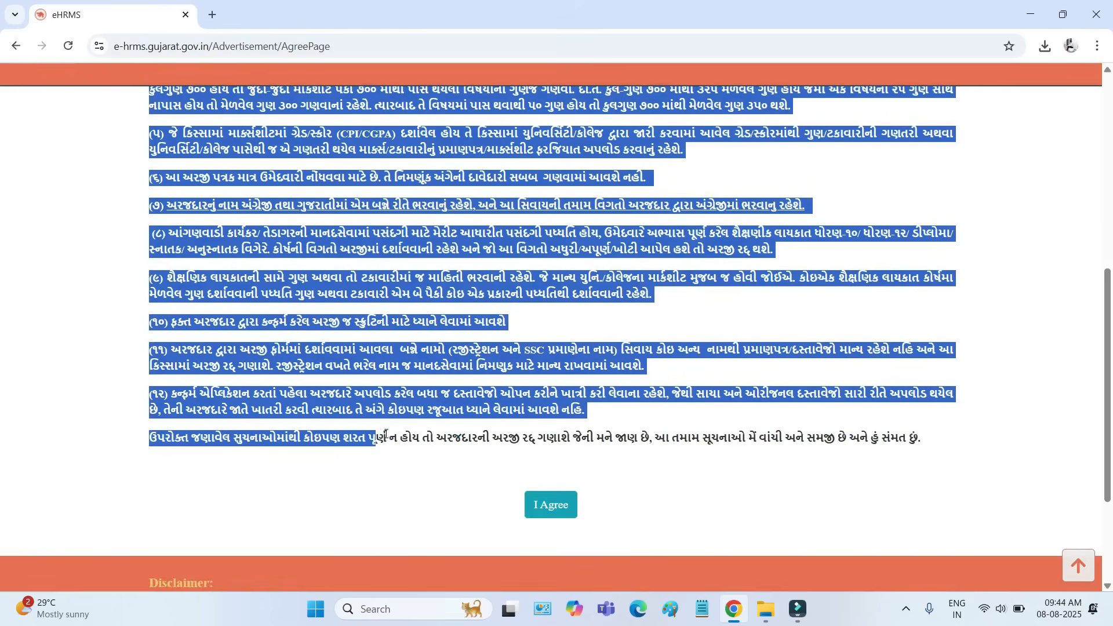
left_click(552, 508)
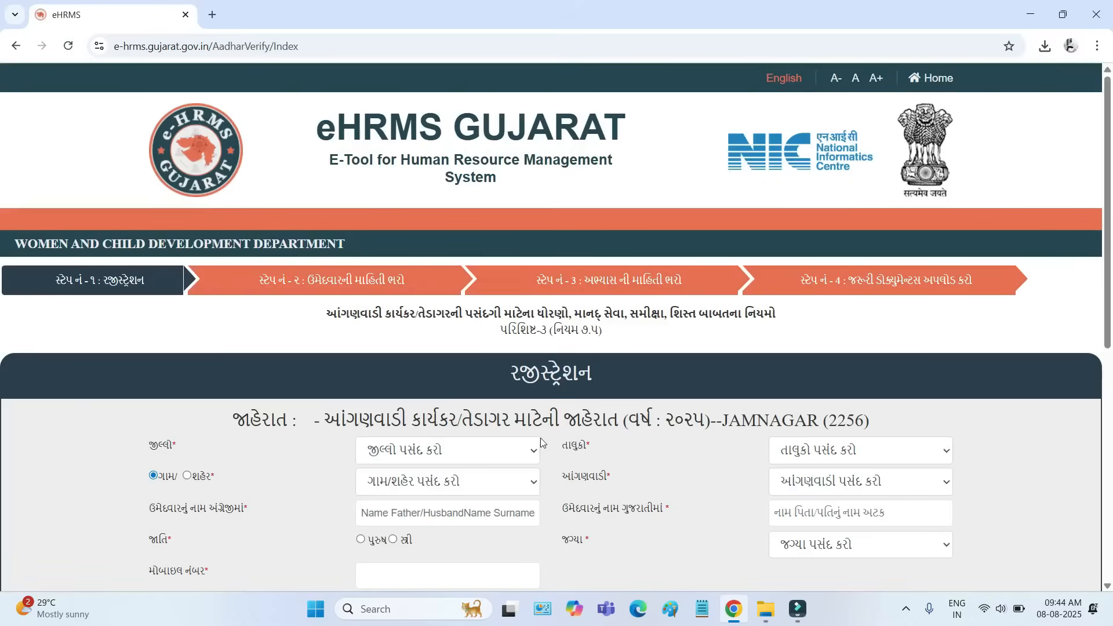
- In the registration form, set the district to જામનગર (Jamnagar) and the taluka to જામનગર ગ્રામ્ય (306)
scroll(541, 443, "down", 1)
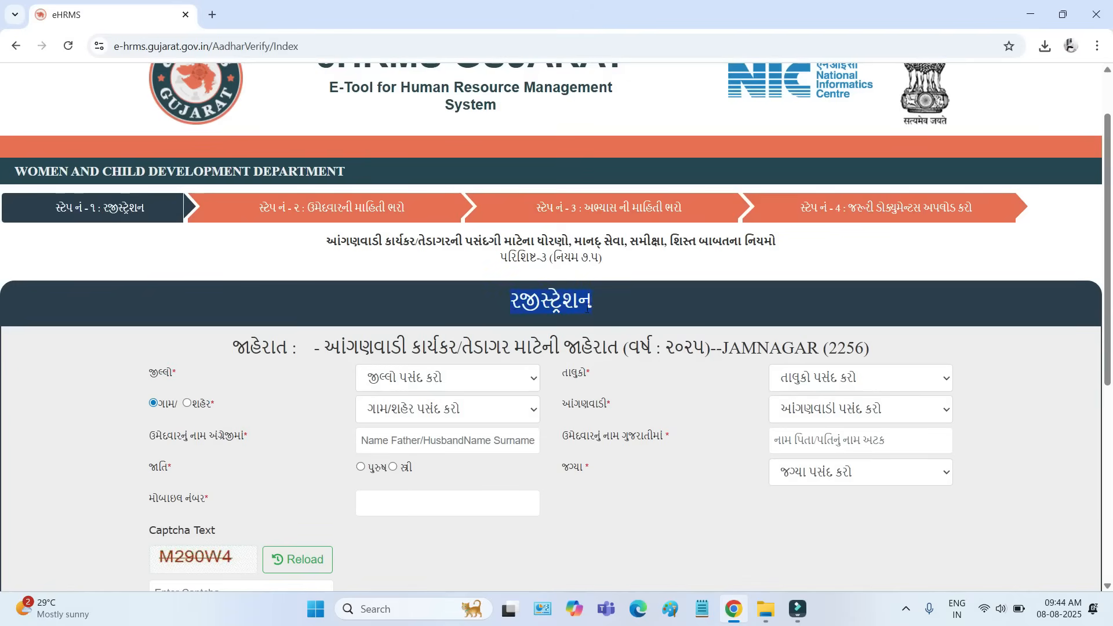
left_click(399, 380)
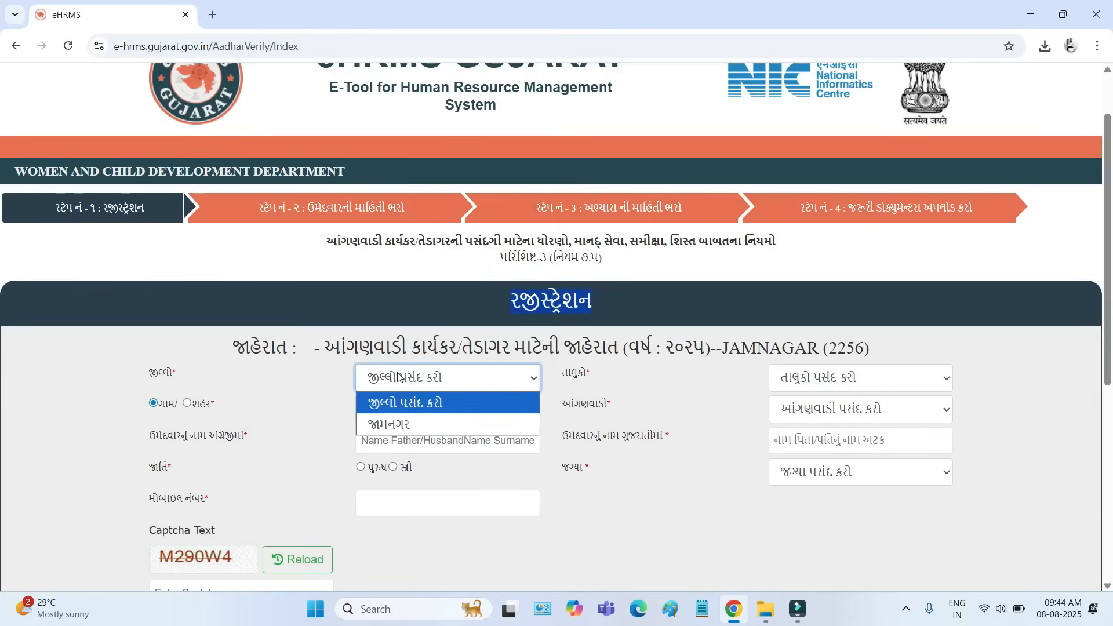
left_click(393, 430)
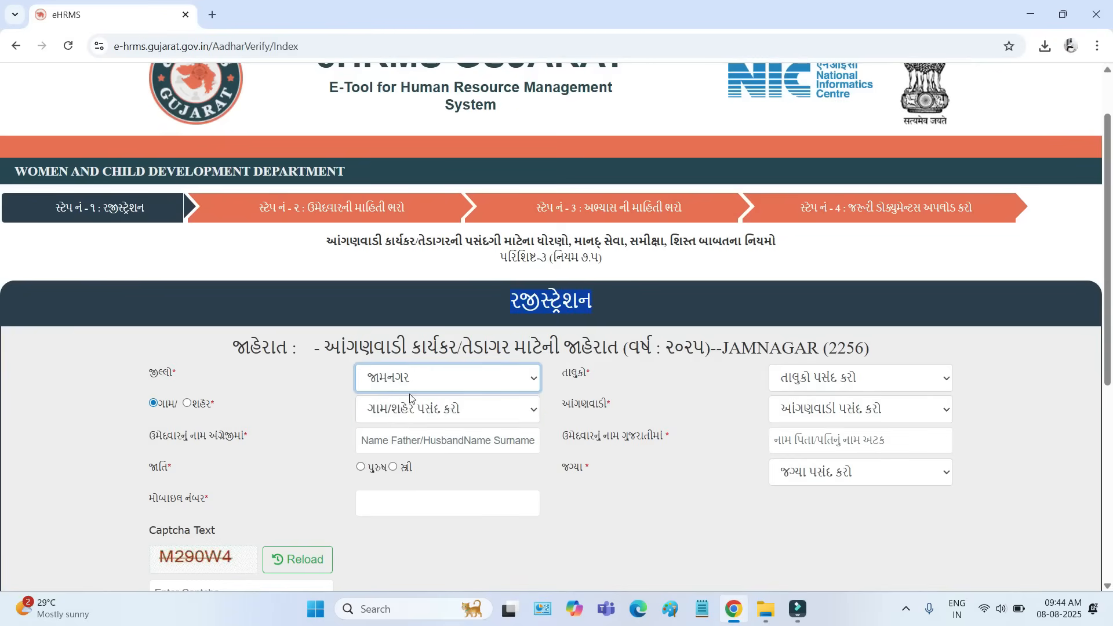
left_click(898, 385)
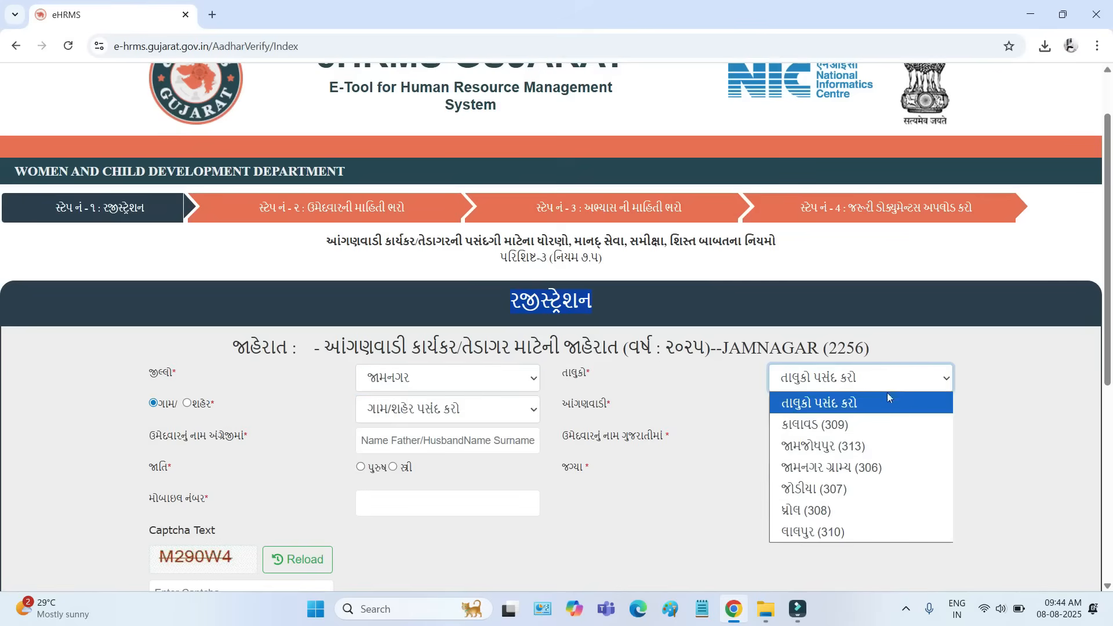
left_click(864, 470)
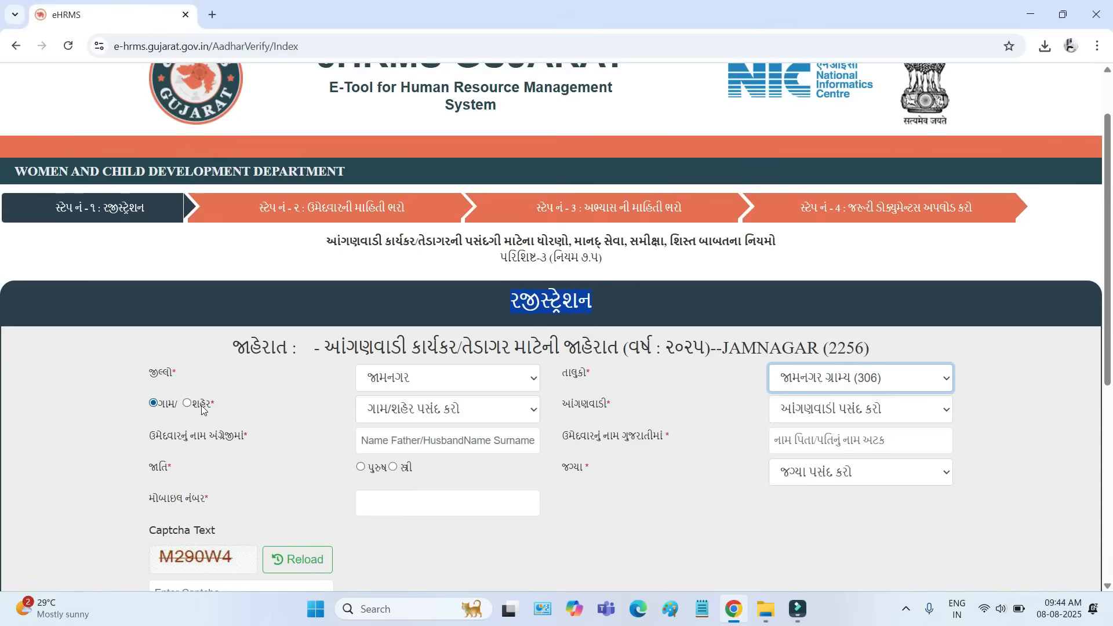
- Choose બેડ (BED) as the village and BED-3 as the Anganwadi
left_click(445, 417)
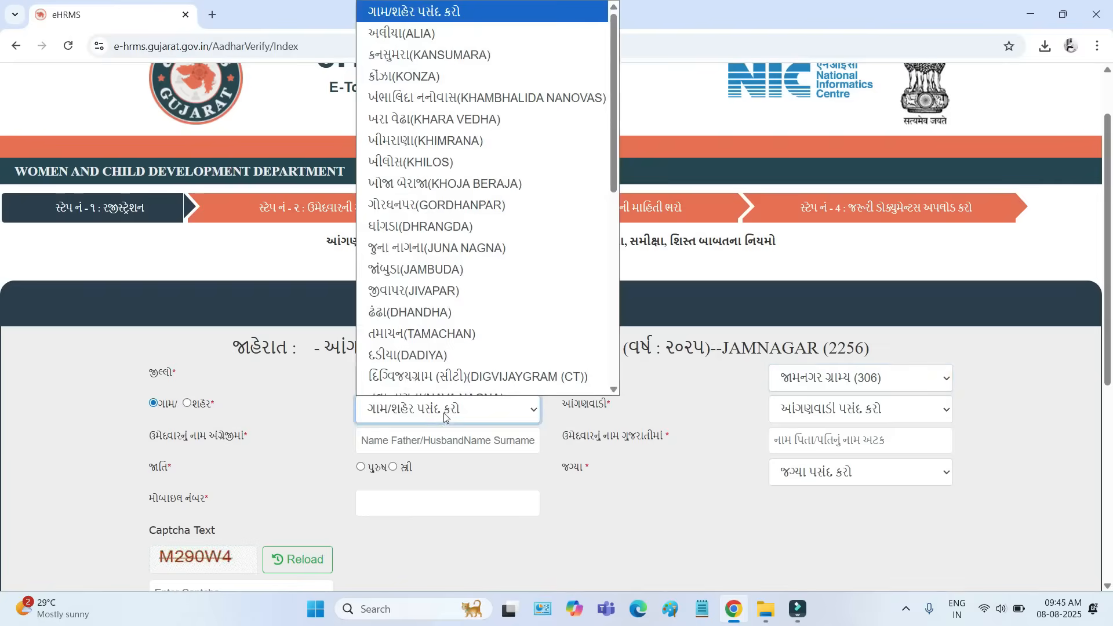
scroll(489, 276, "down", 10)
scroll(490, 276, "up", 5)
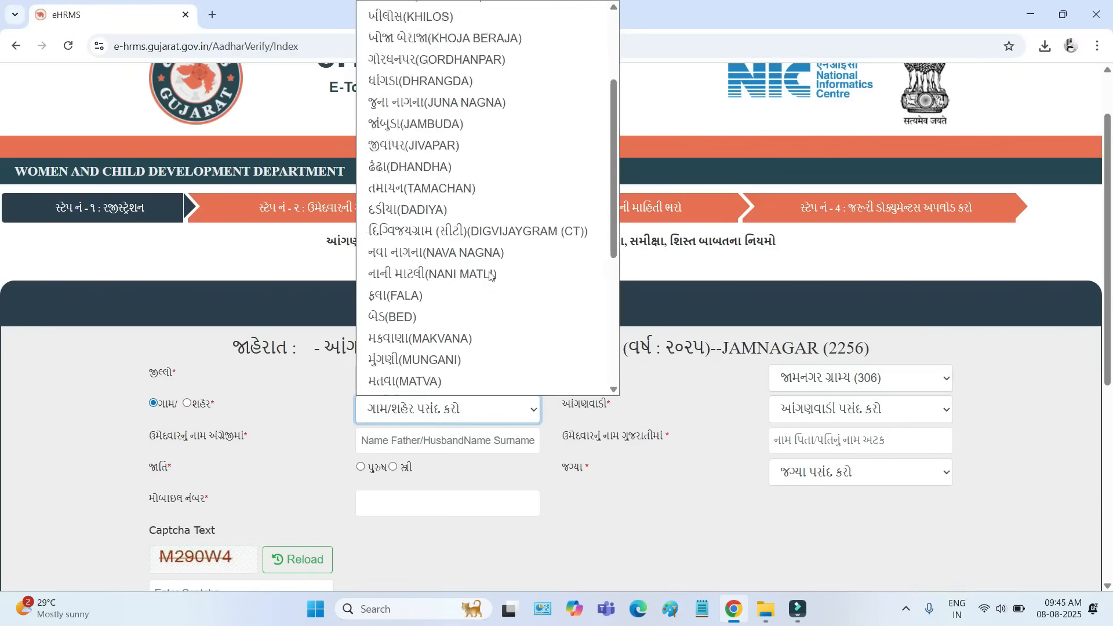
left_click(450, 342)
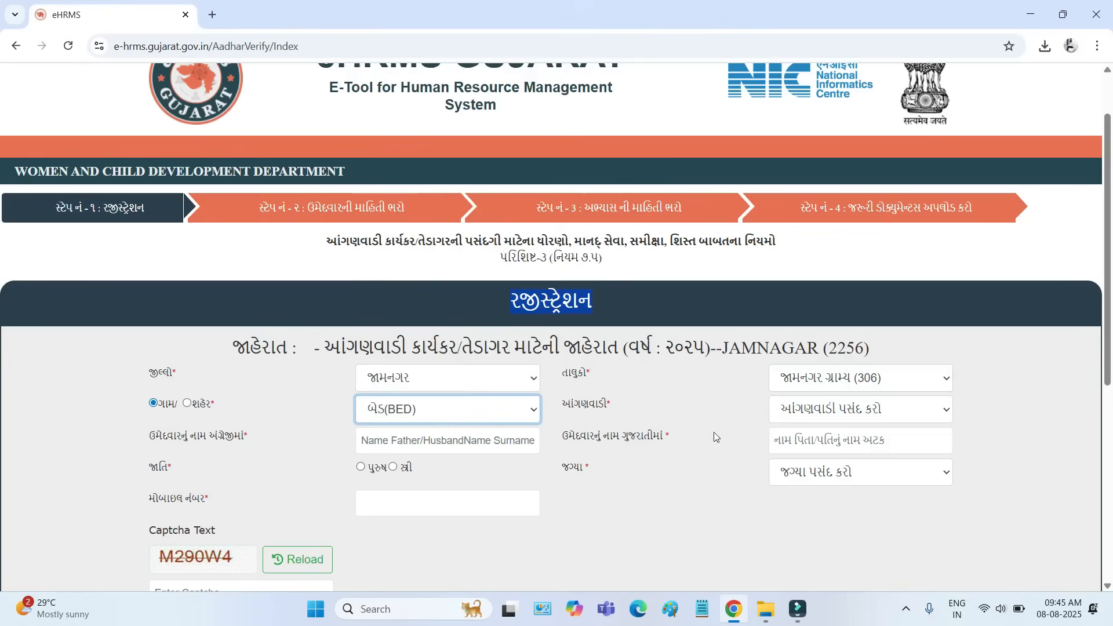
left_click(824, 416)
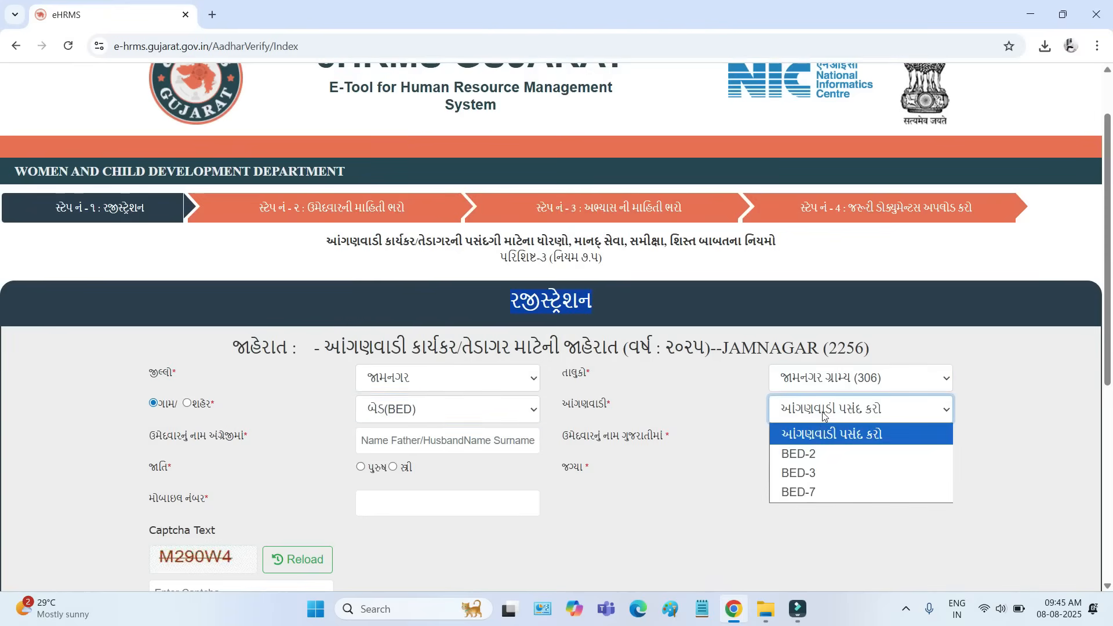
left_click(811, 475)
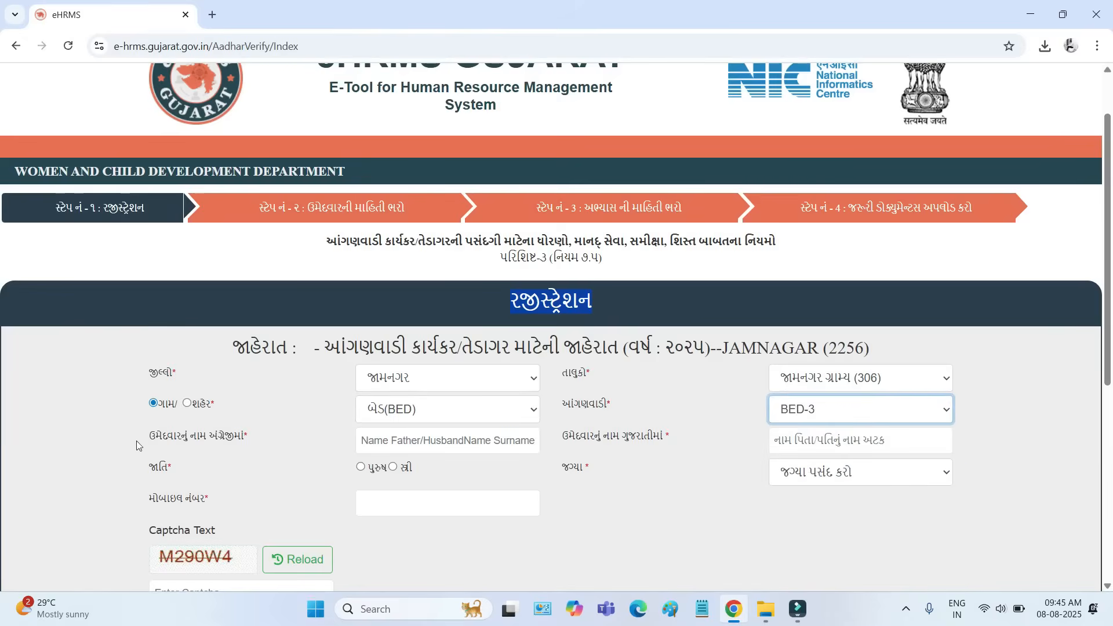
- Examine the candidate name fields for English and Gujarati in the registration form
left_click_drag(162, 440, 292, 441)
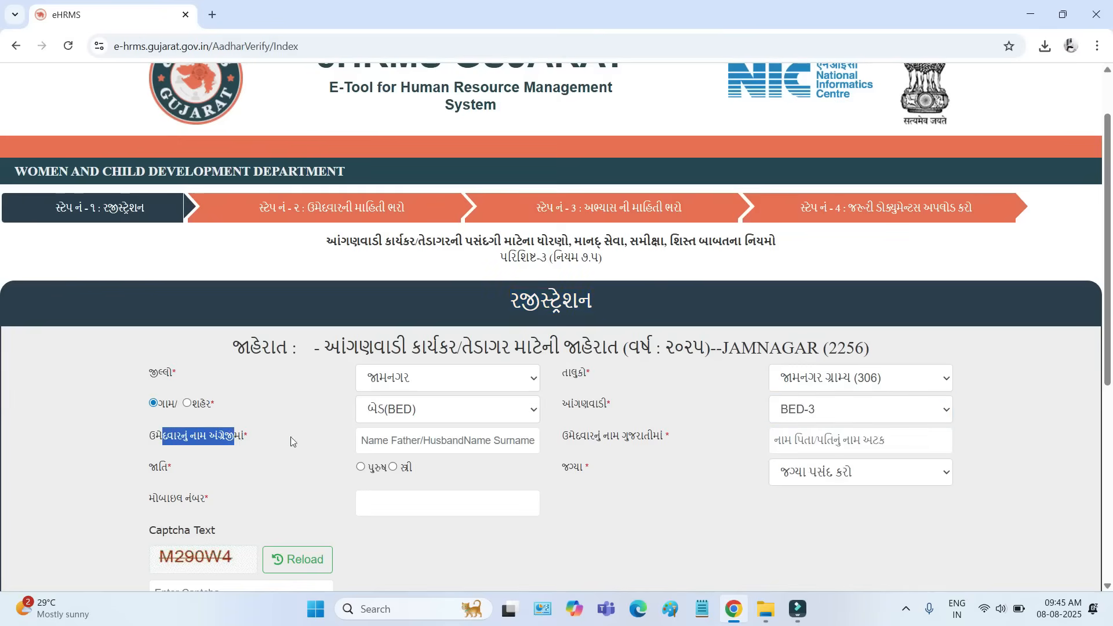
left_click(382, 442)
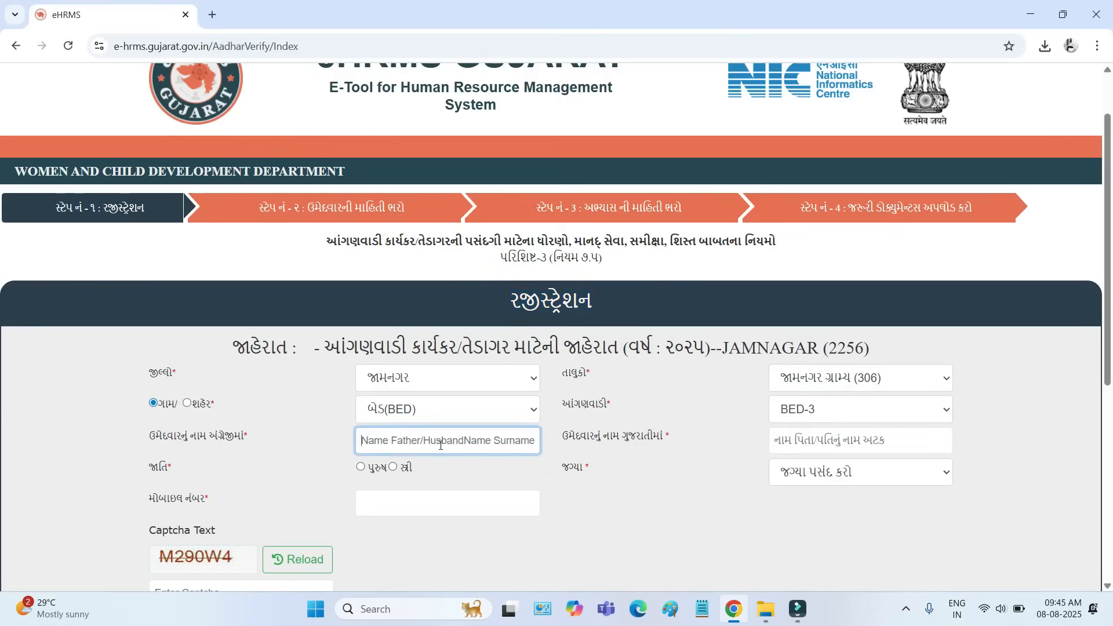
left_click_drag(580, 443, 636, 441)
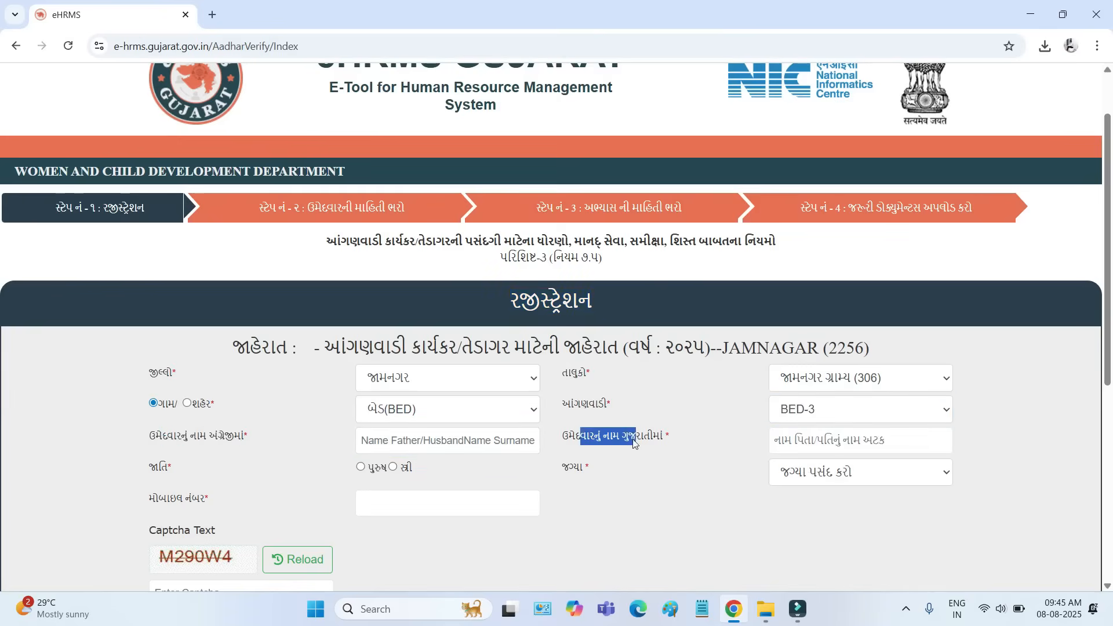
left_click(820, 443)
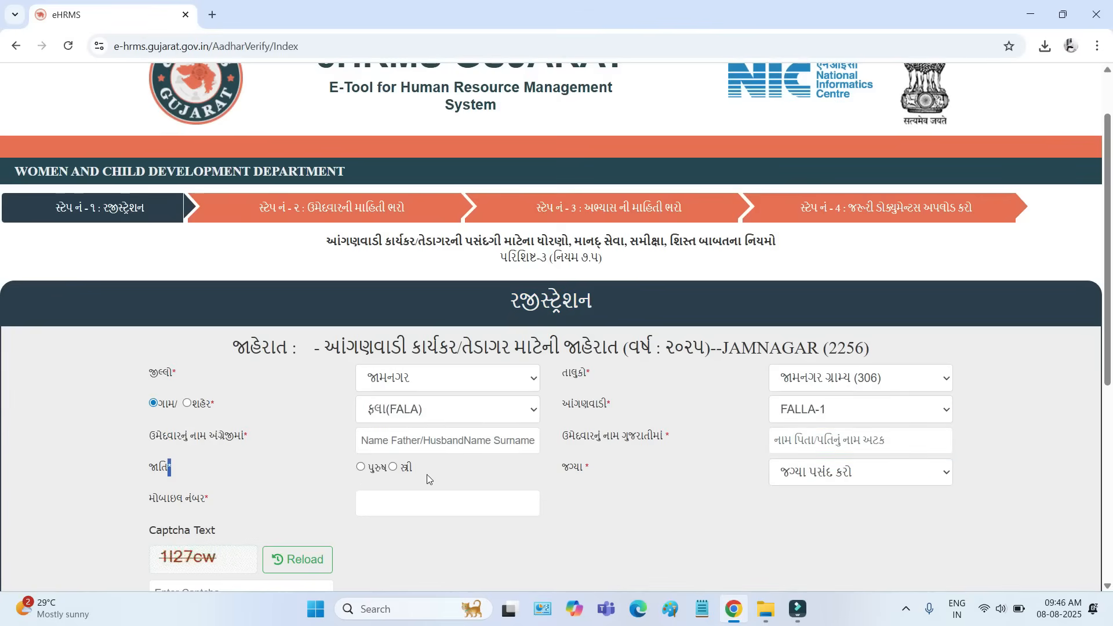
- Examine the post options and the Anganwadi choices for ફલા (FALA) without changing either selection
left_click(839, 475)
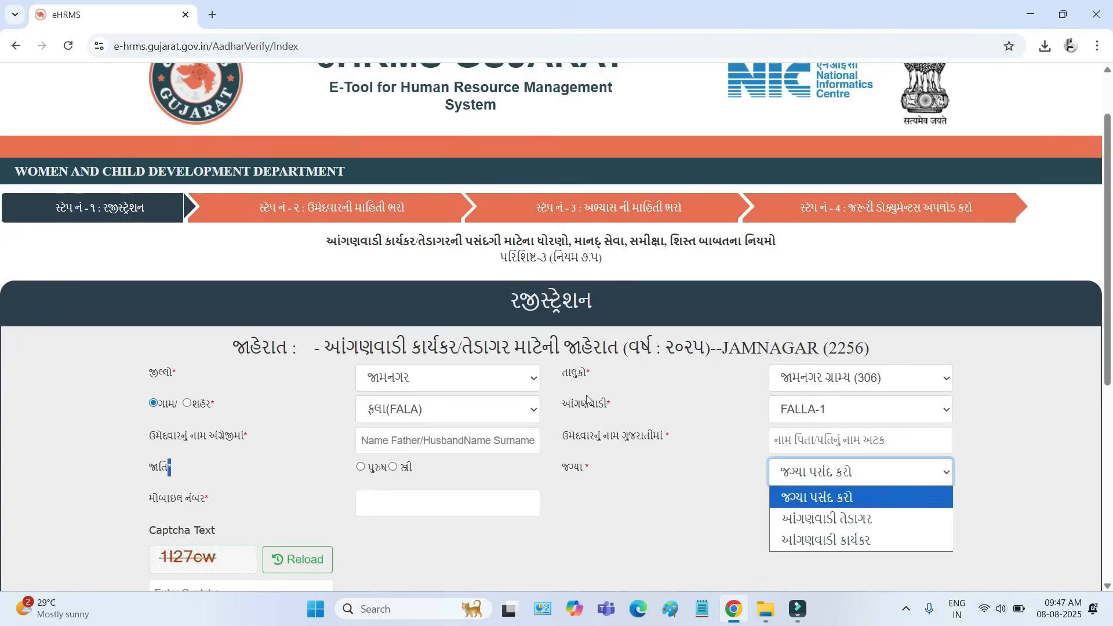
left_click_drag(575, 407, 614, 407)
left_click(809, 420)
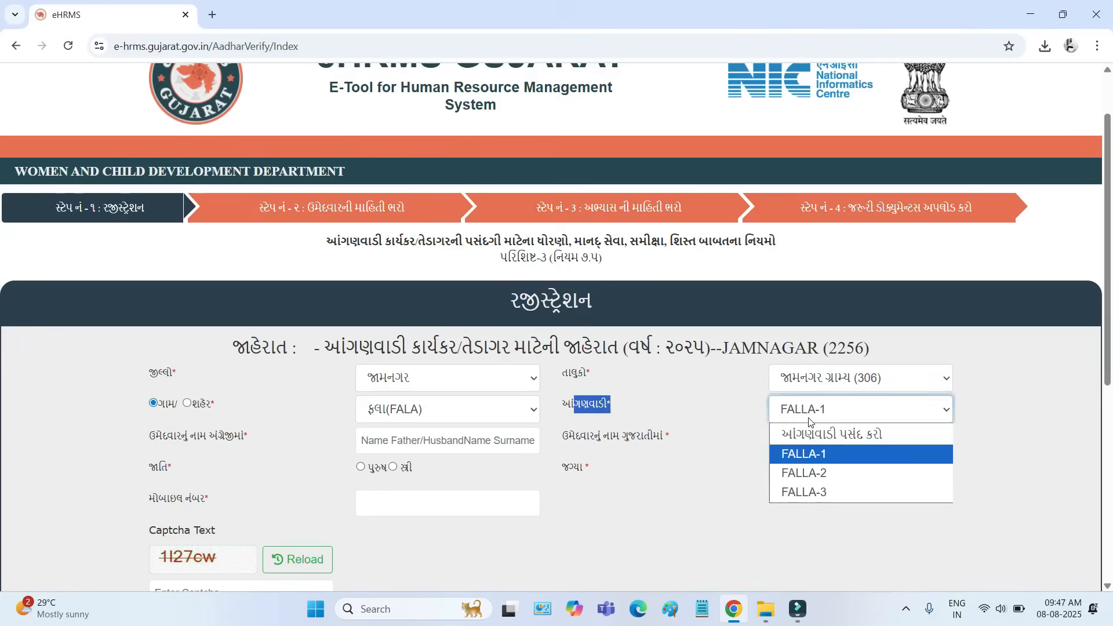
left_click(738, 510)
left_click(796, 481)
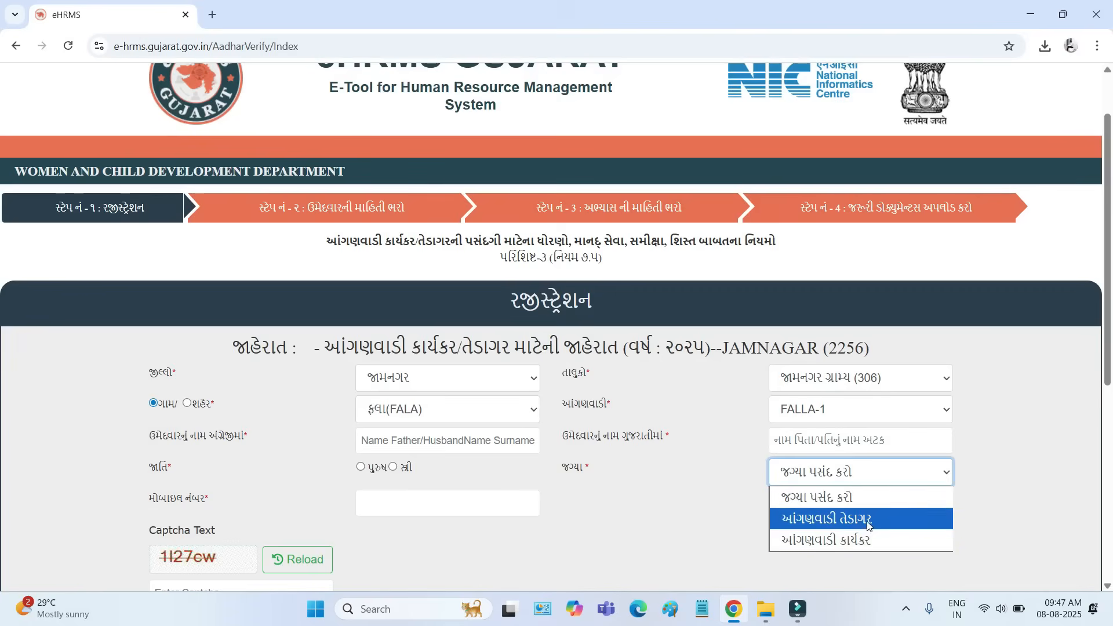
left_click(668, 524)
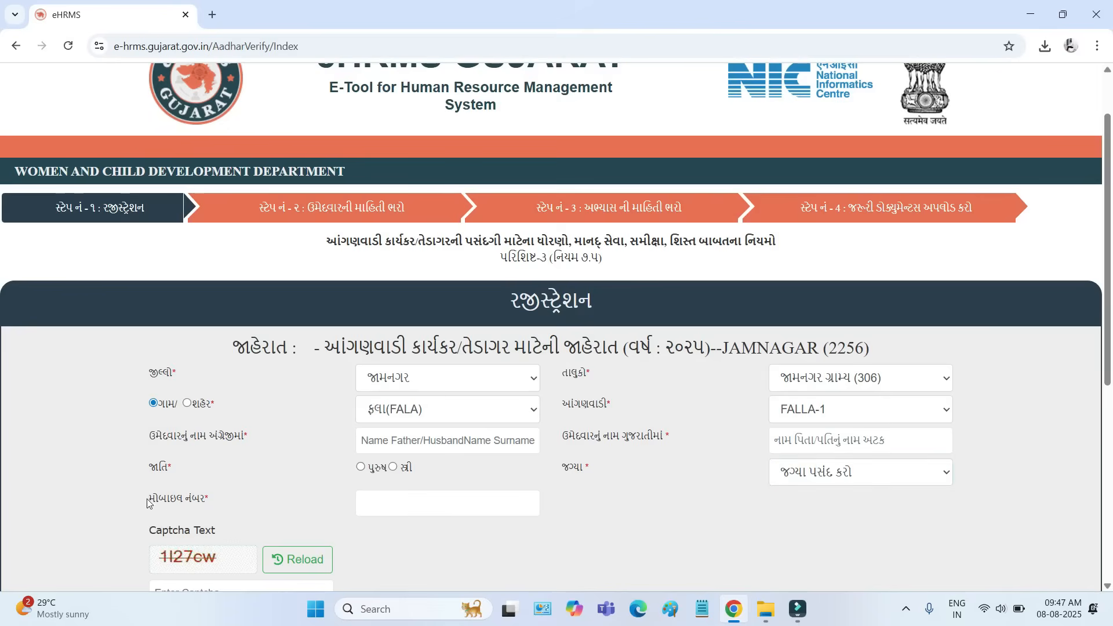
- Go over the mobile number, captcha, candidate name and OTP fields of the registration form
left_click_drag(148, 503, 236, 508)
left_click(427, 503)
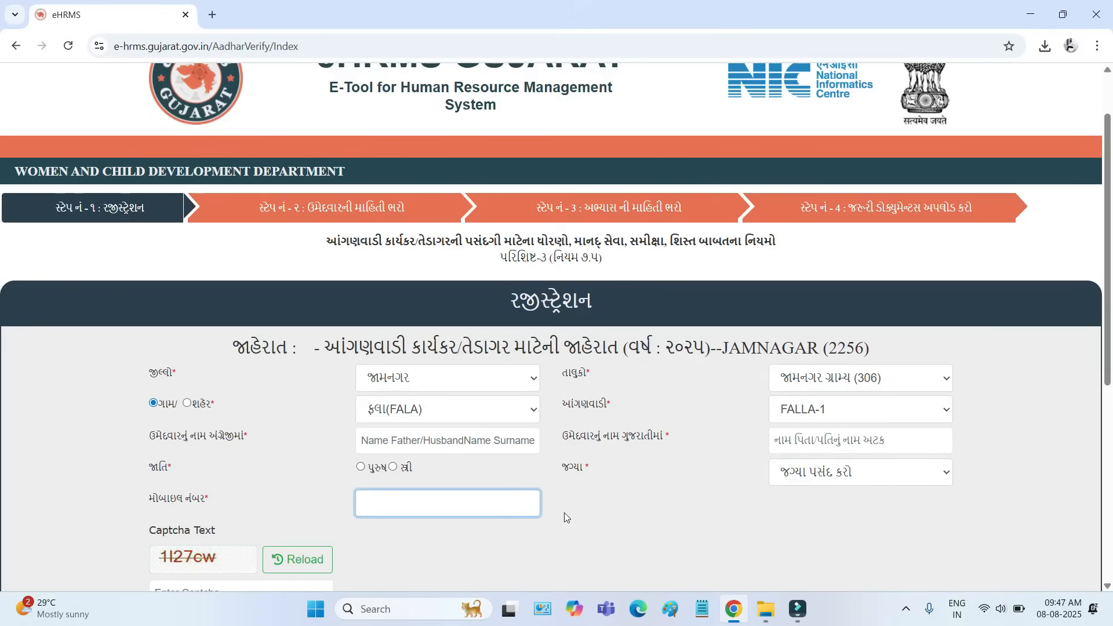
scroll(566, 507, "down", 2)
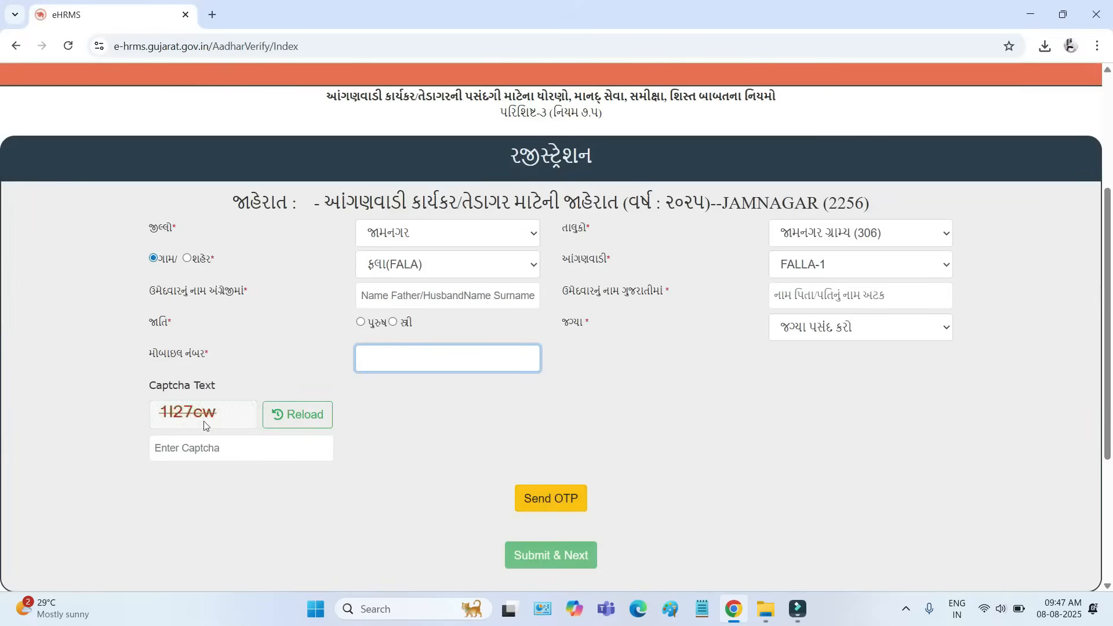
left_click(200, 446)
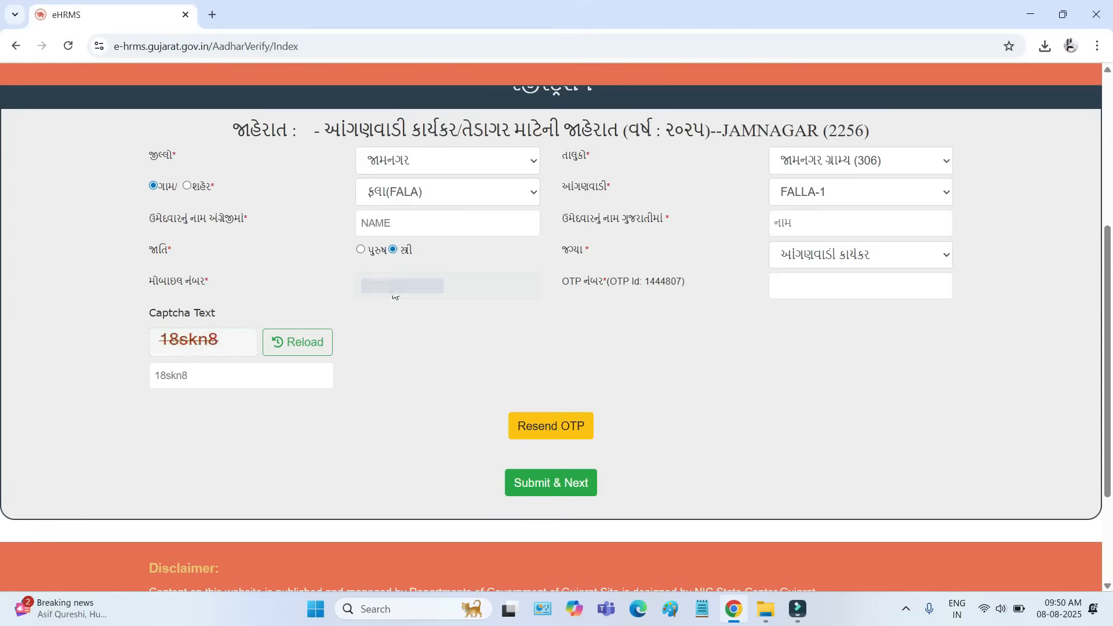
double_click(394, 295)
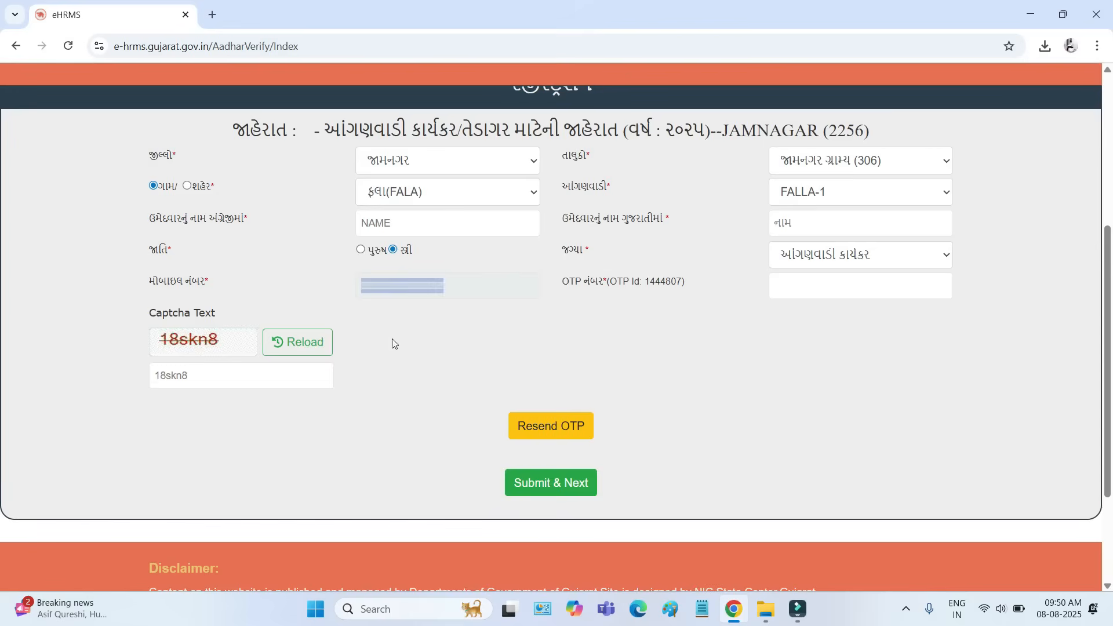
left_click_drag(565, 290, 600, 285)
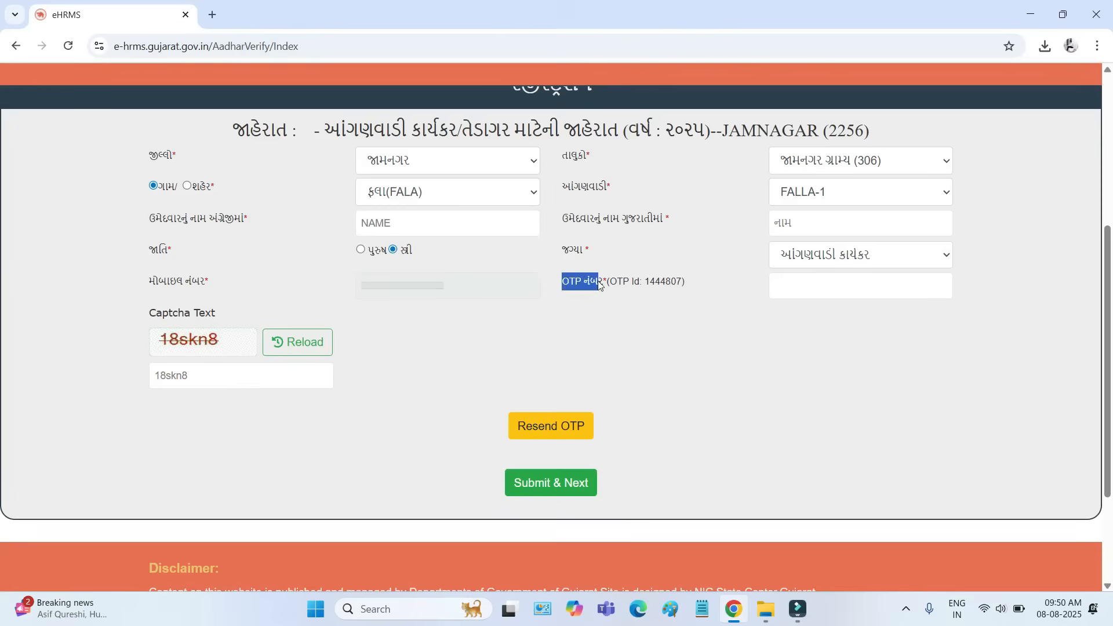
left_click(801, 290)
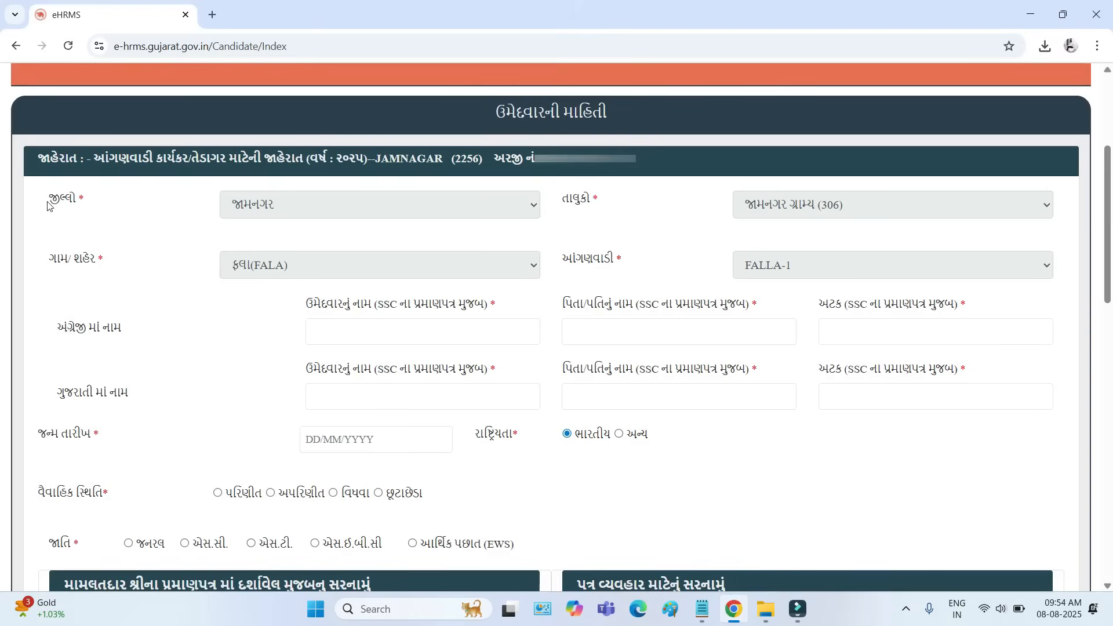
- Check the district, taluka, village and Anganwadi carried over into the candidate information form
left_click_drag(49, 199, 80, 200)
left_click_drag(562, 199, 603, 202)
left_click_drag(53, 258, 99, 259)
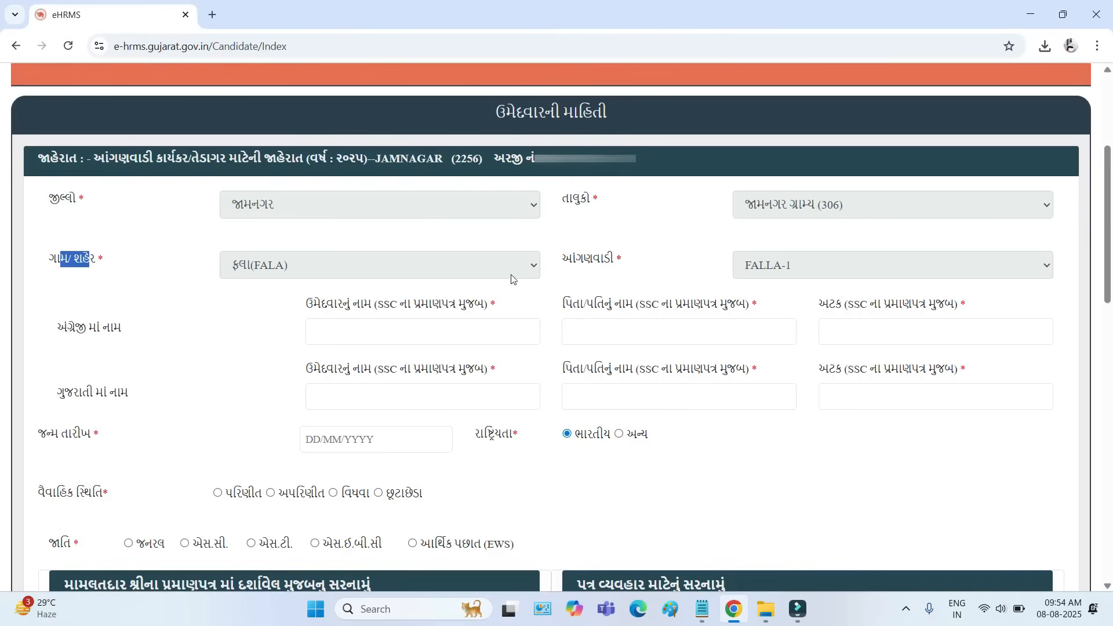
left_click_drag(561, 258, 614, 262)
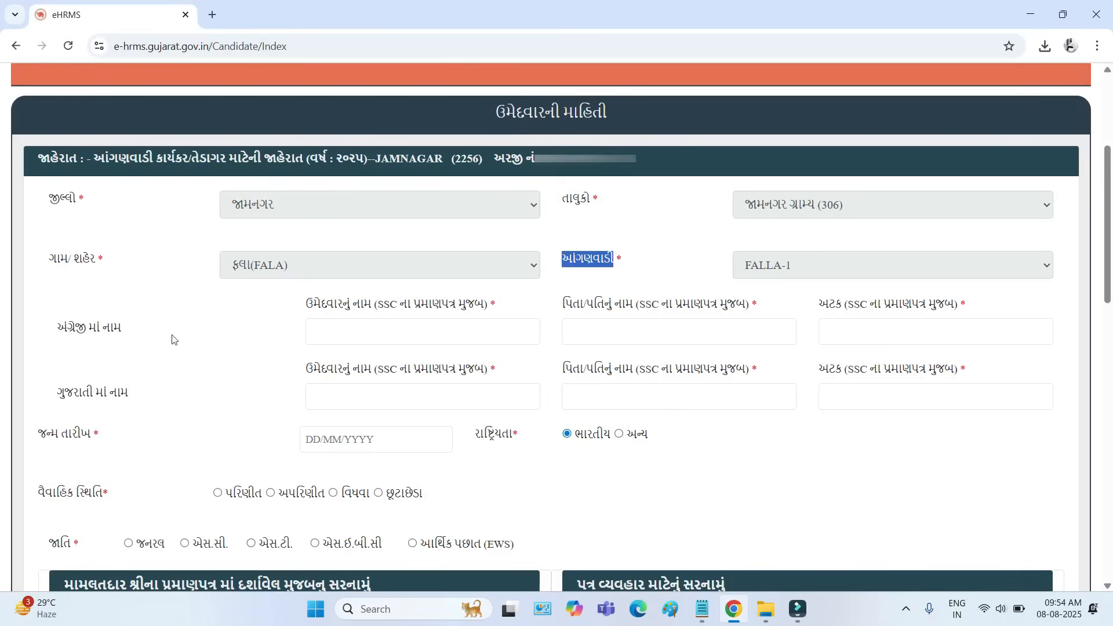
- Examine the English name fields for the candidate's name, father's or husband's name and surname as per the SSC certificate
left_click_drag(375, 305, 488, 305)
left_click_drag(57, 328, 133, 331)
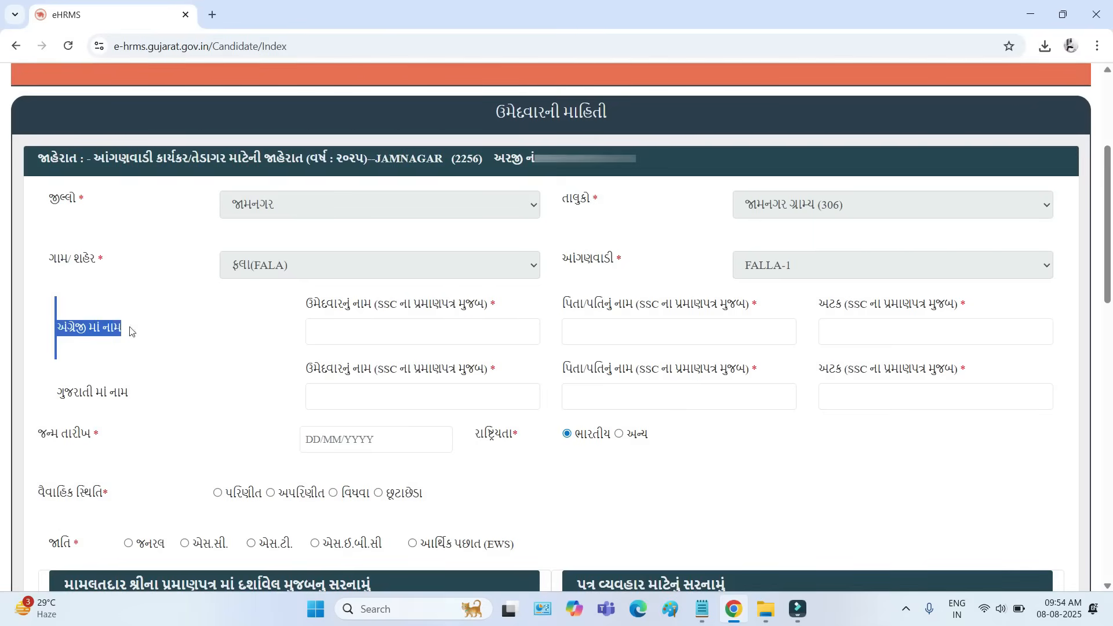
left_click_drag(319, 305, 350, 321)
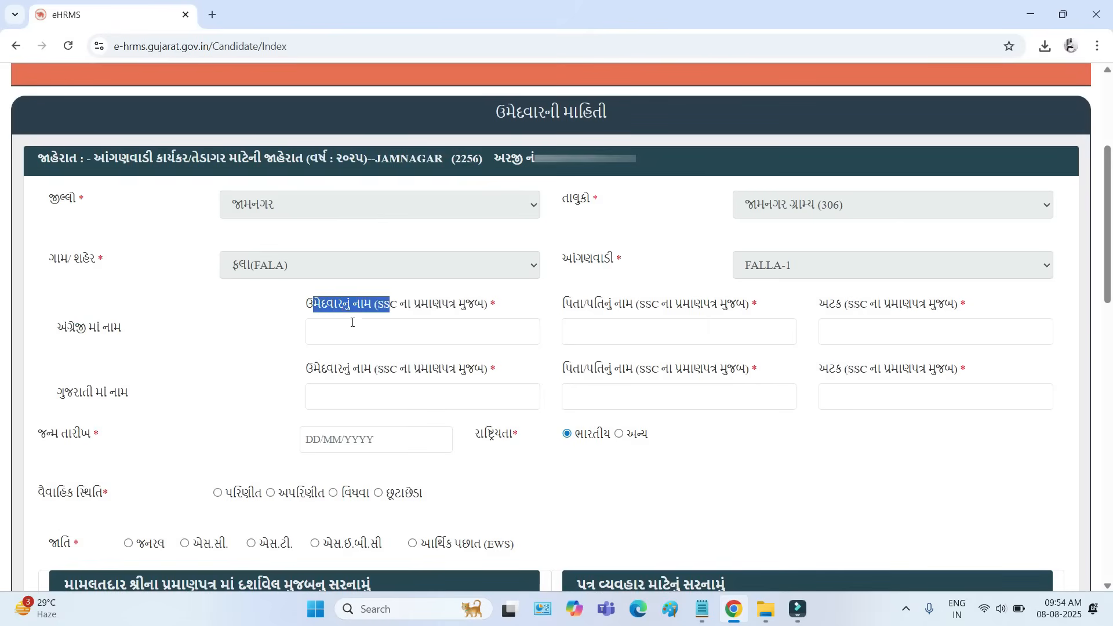
left_click(342, 331)
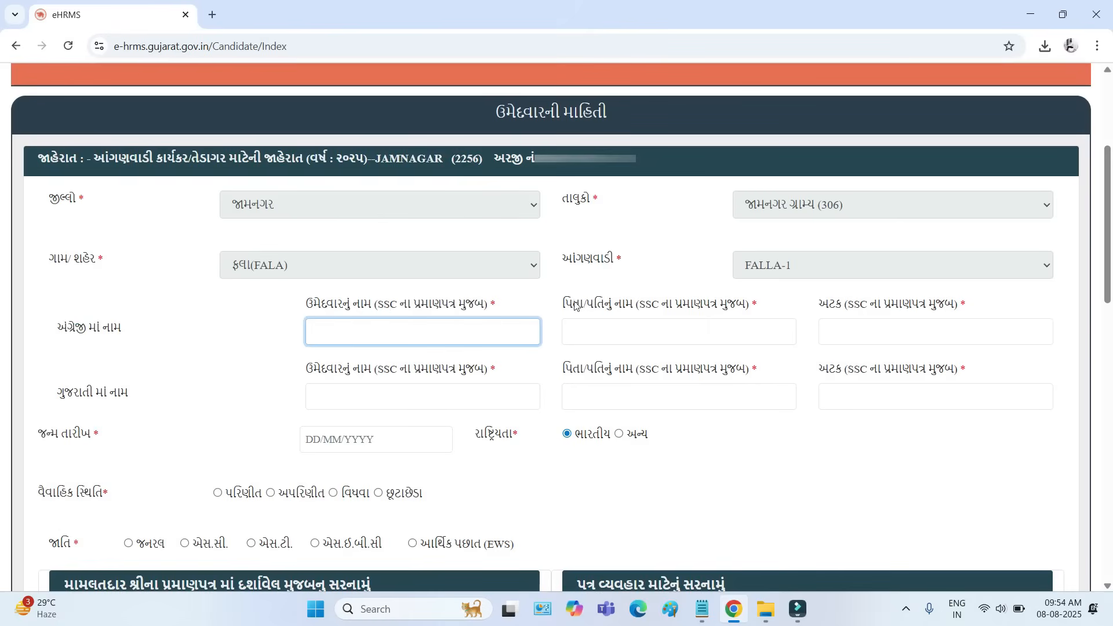
left_click_drag(572, 306, 636, 306)
left_click(610, 331)
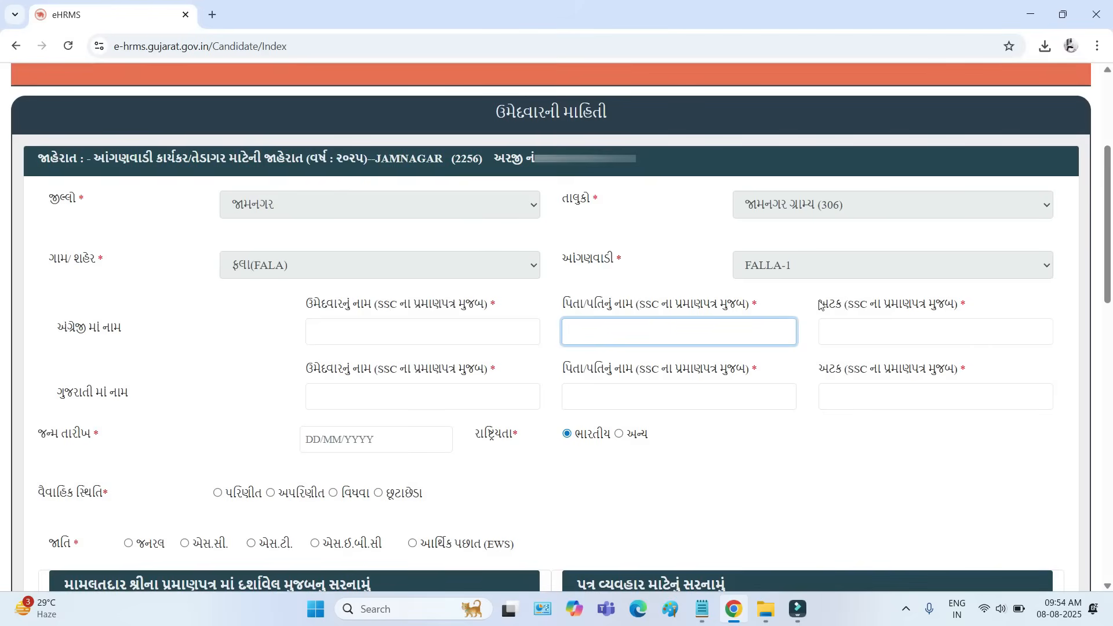
left_click_drag(819, 304, 838, 326)
left_click(838, 328)
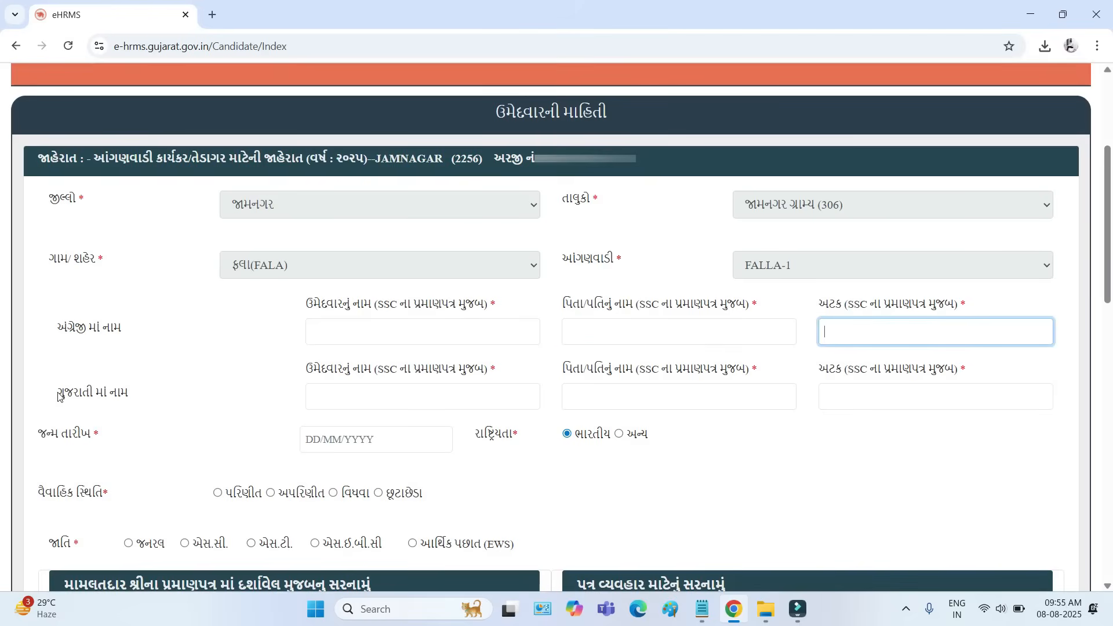
- Examine the Gujarati name fields for the candidate's name, father's or husband's name and surname
left_click_drag(58, 394, 138, 394)
left_click_drag(306, 370, 398, 371)
left_click(357, 399)
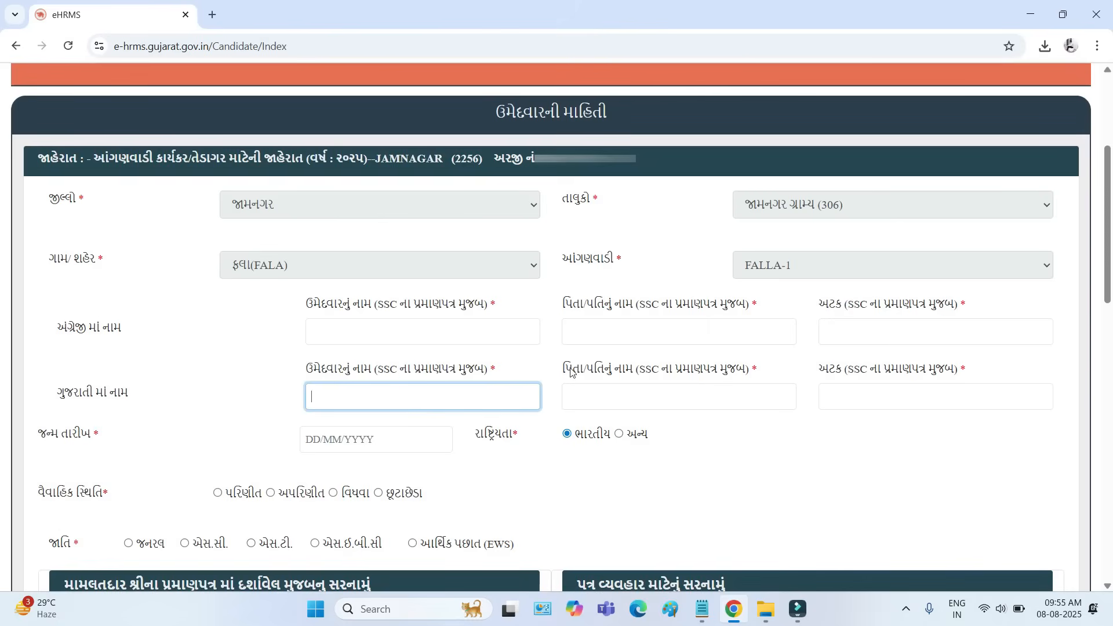
left_click_drag(567, 371, 634, 373)
left_click(596, 404)
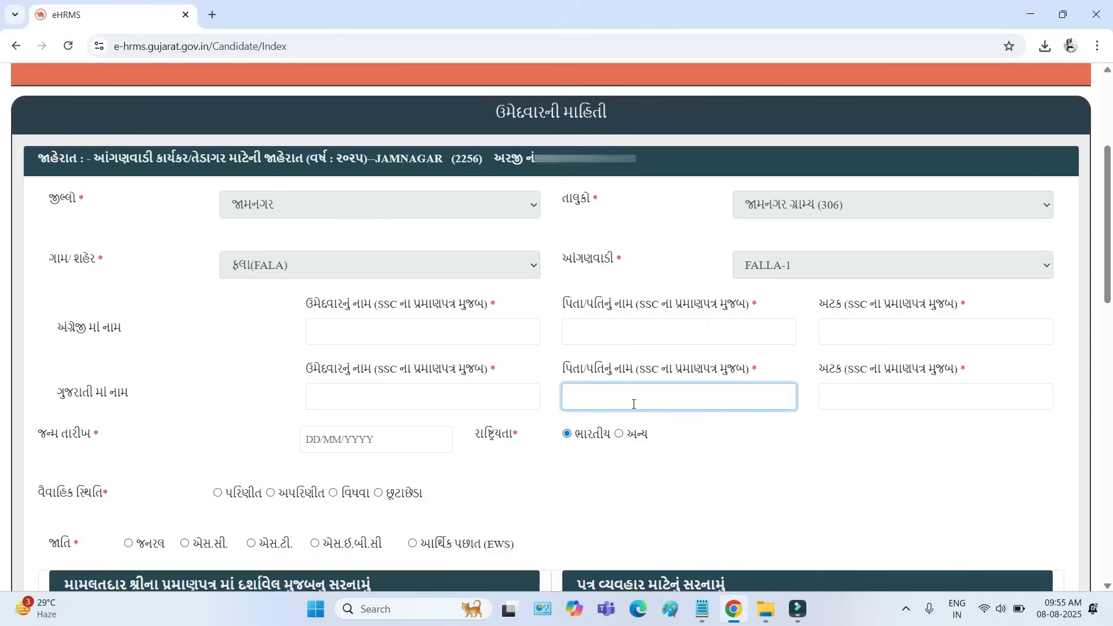
left_click(838, 390)
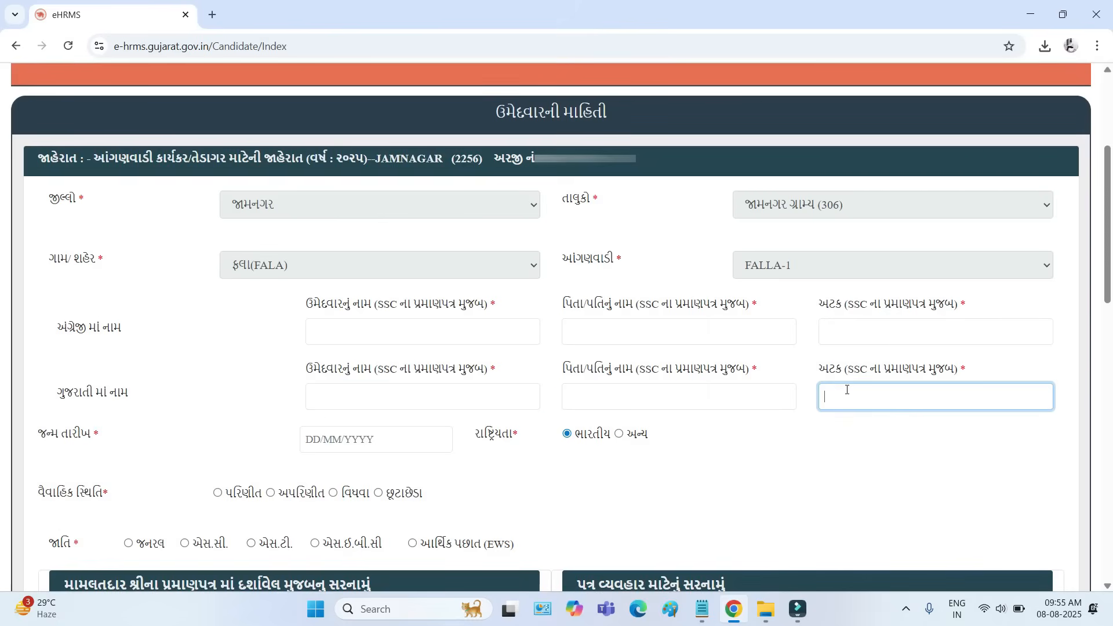
- Look at the date of birth calendar and the nationality options without entering a date
left_click_drag(34, 433, 101, 433)
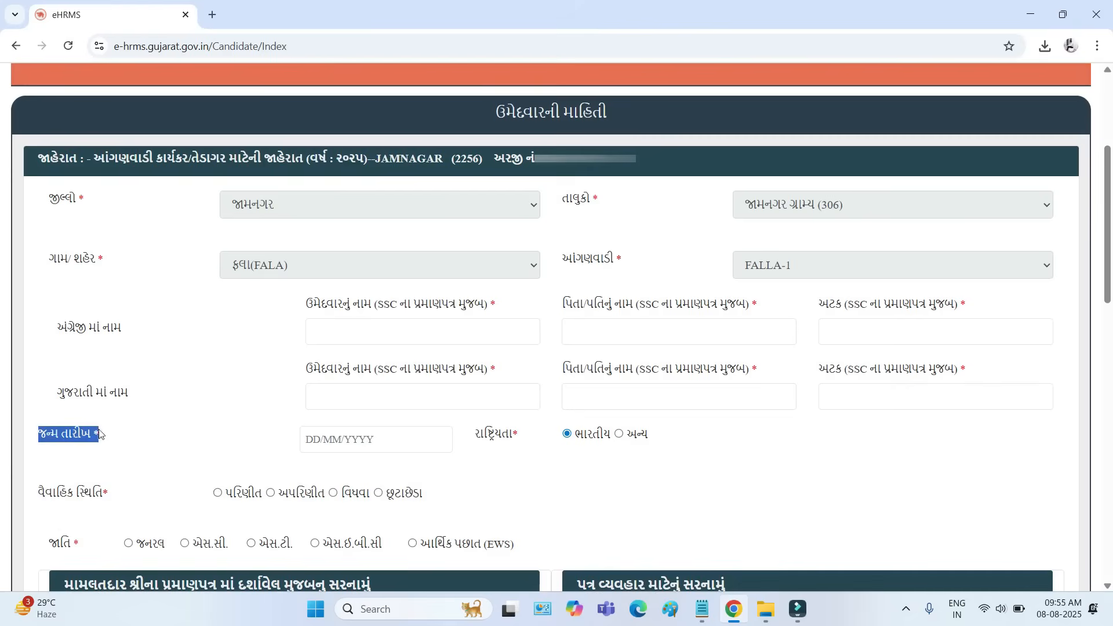
left_click(341, 433)
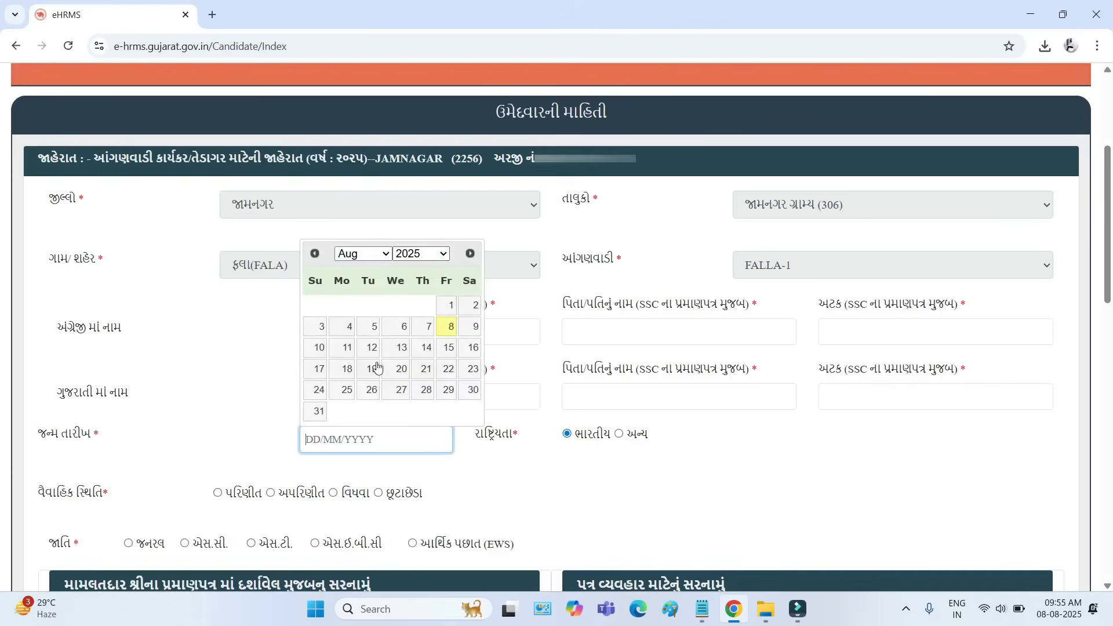
left_click_drag(479, 439, 502, 439)
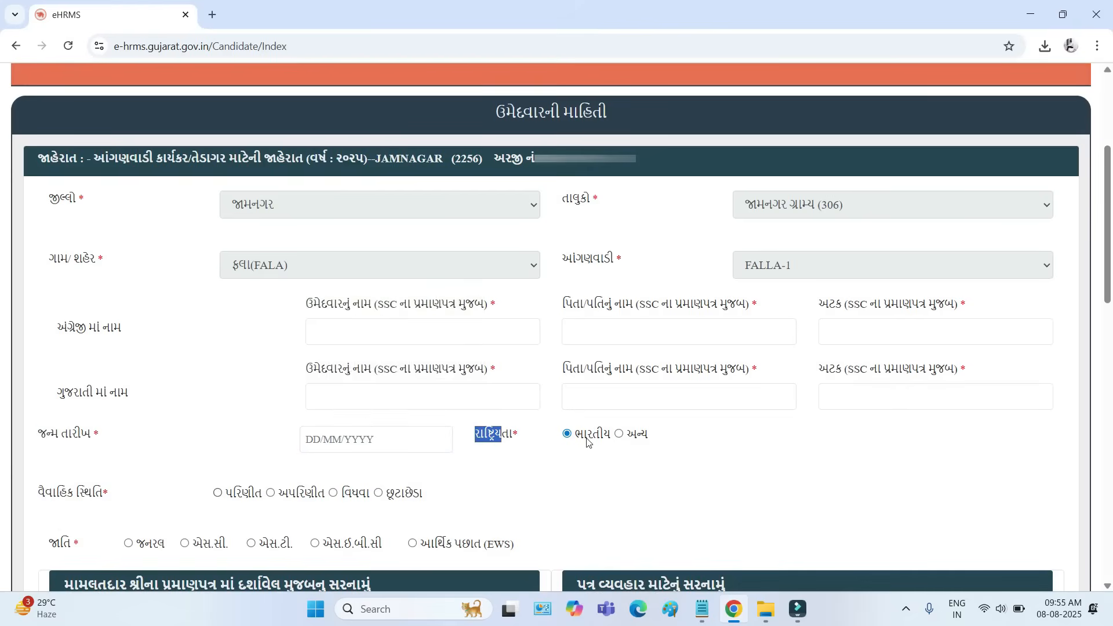
- Review the marital status options પરિણીત, અપરિણીત, વિધવા and છૂટાછેડા
left_click_drag(39, 492, 118, 493)
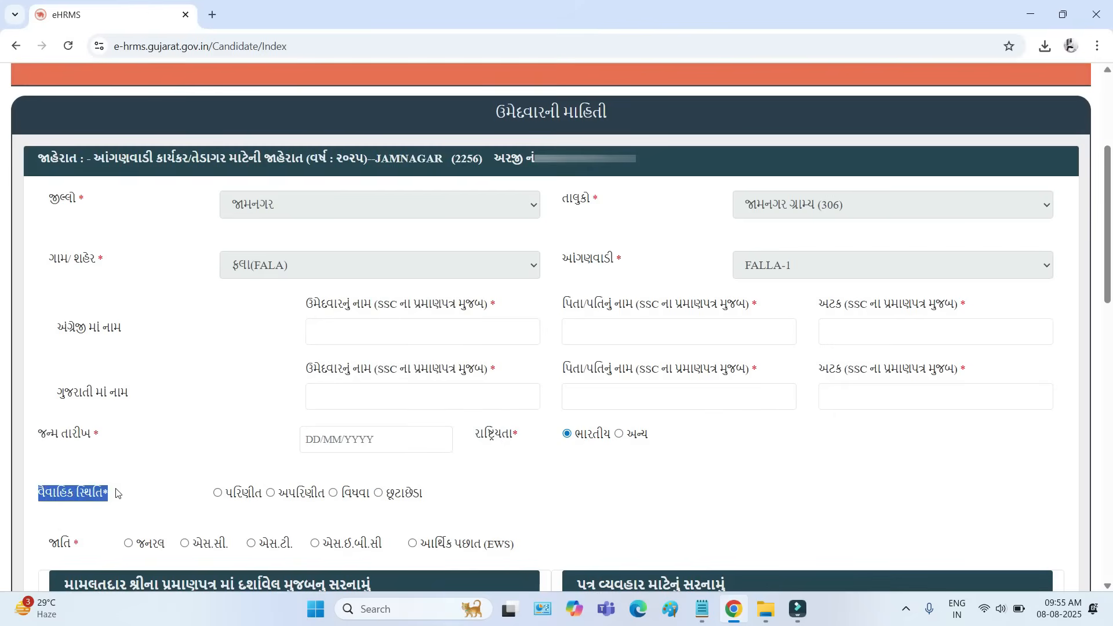
left_click(262, 494)
left_click_drag(262, 494, 228, 497)
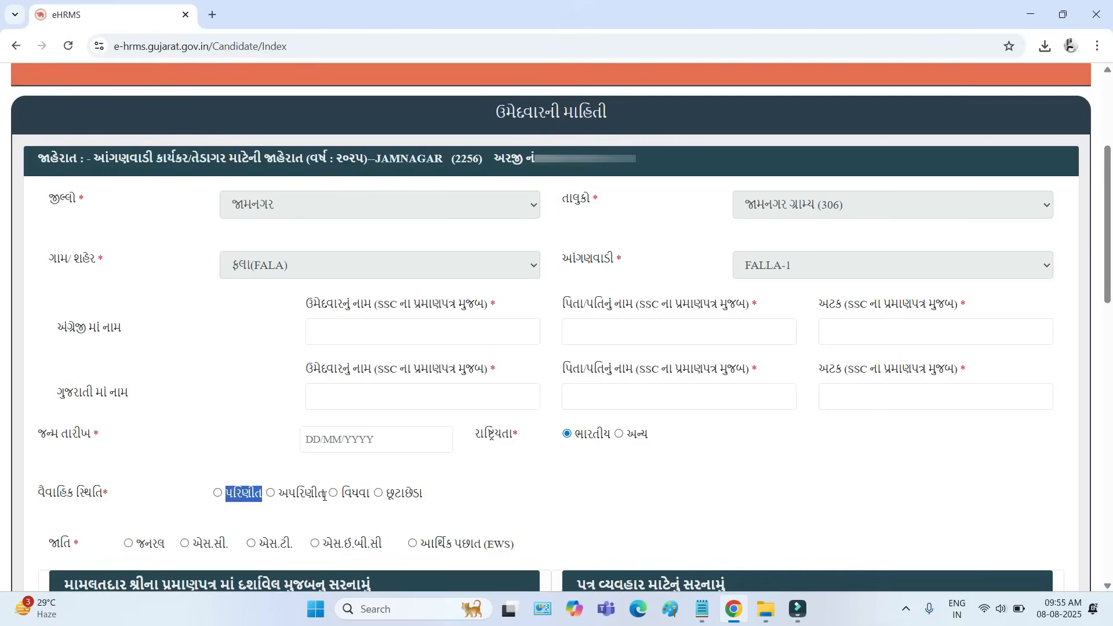
left_click_drag(325, 497, 284, 497)
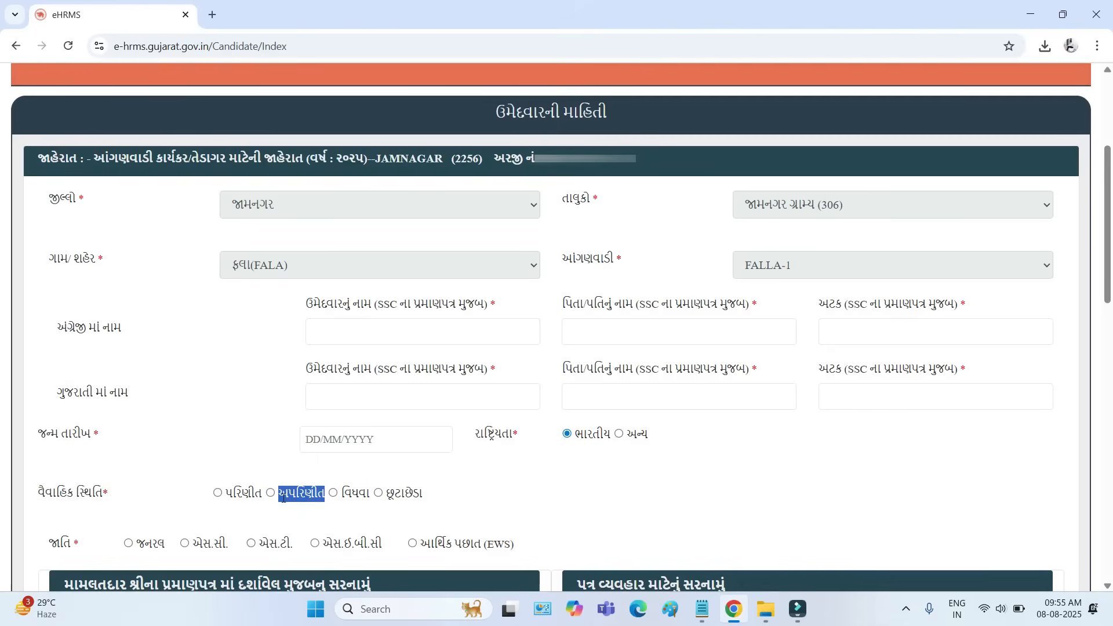
left_click_drag(369, 496, 345, 498)
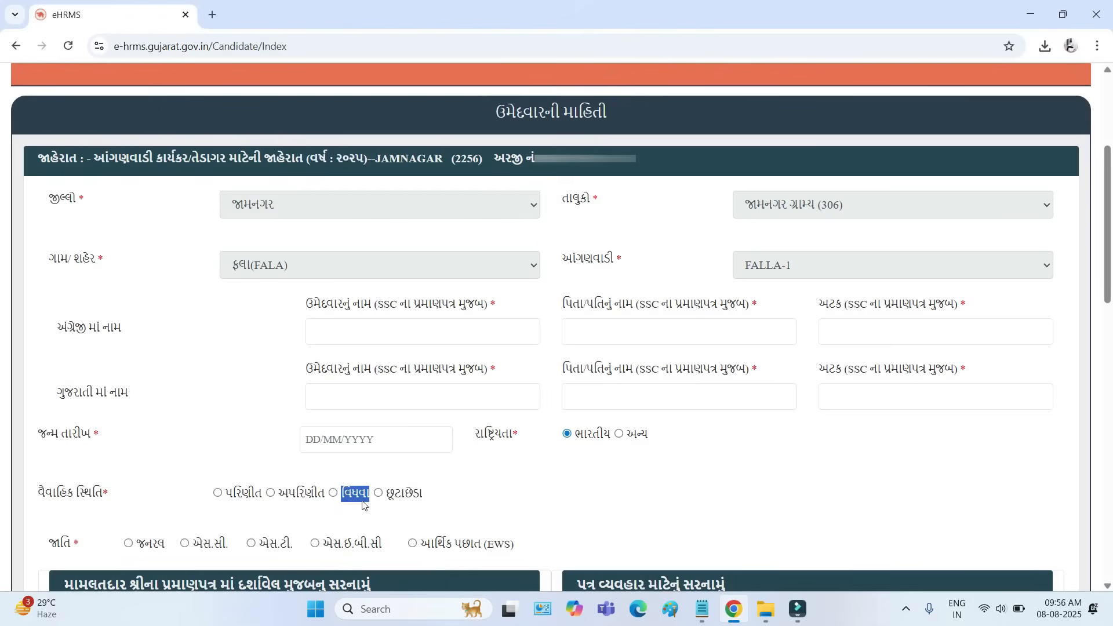
left_click_drag(433, 497, 392, 498)
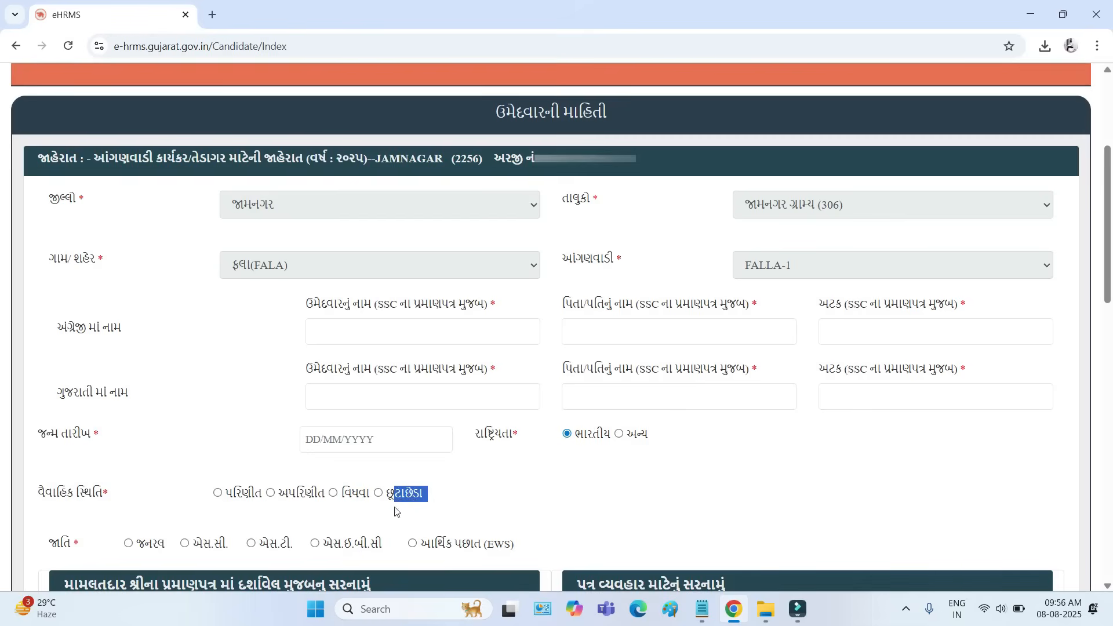
- Read the caste category options, including EWS, and the note on valid issue dates for the Mamlatdar's residence certificate
left_click_drag(50, 543, 70, 544)
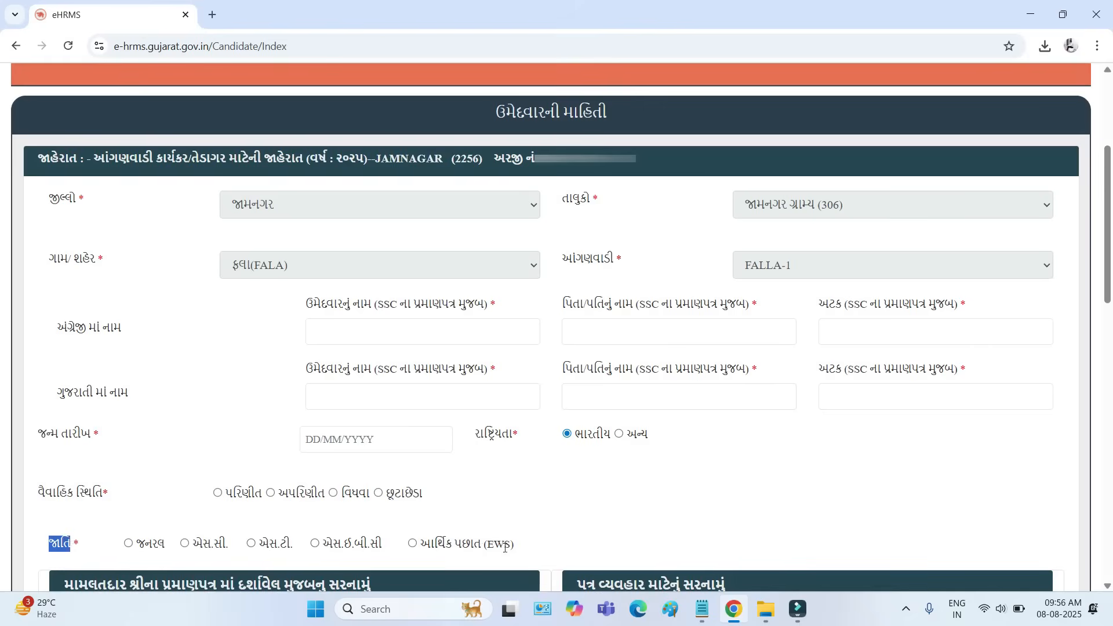
left_click_drag(524, 550, 435, 545)
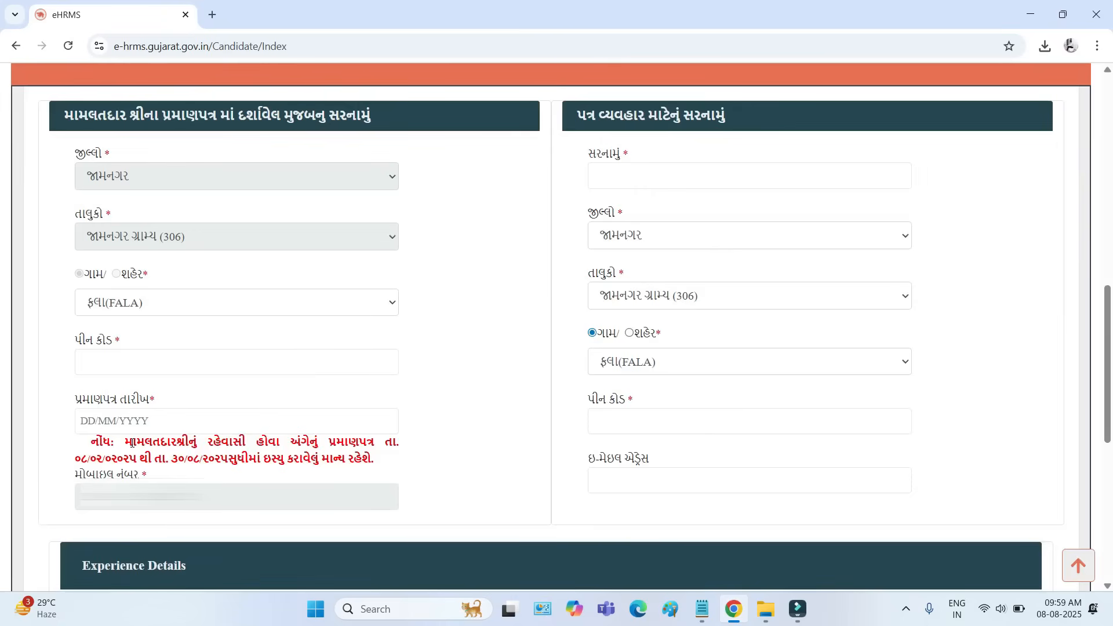
left_click_drag(132, 444, 329, 443)
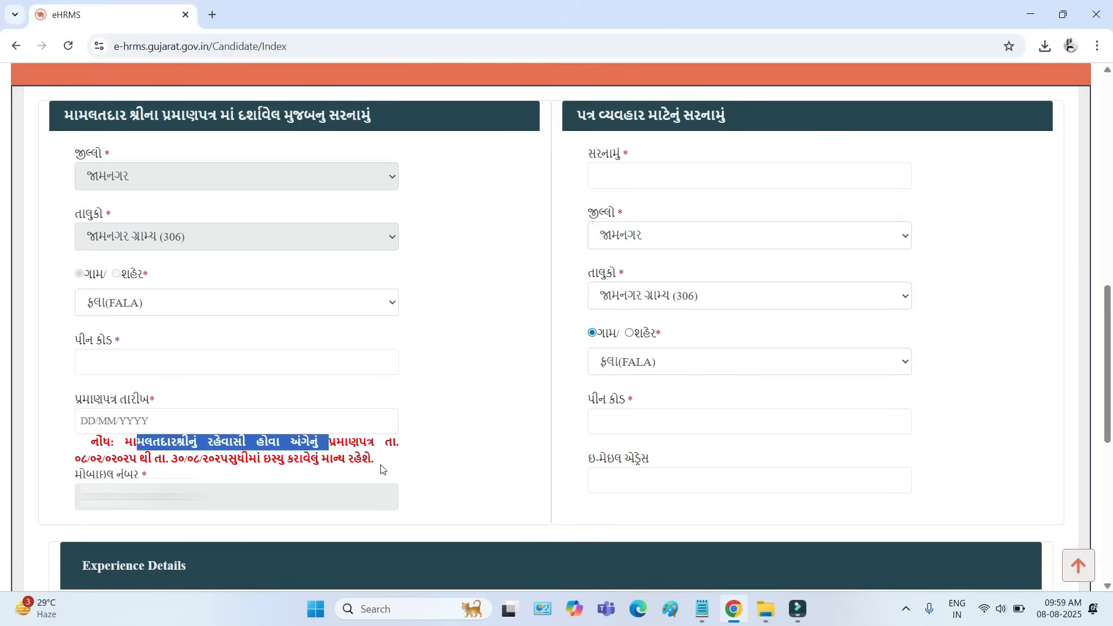
- Read the valid issue dates for the residence certificate and examine the certificate address's district, taluka and village fields
left_click_drag(77, 458, 241, 459)
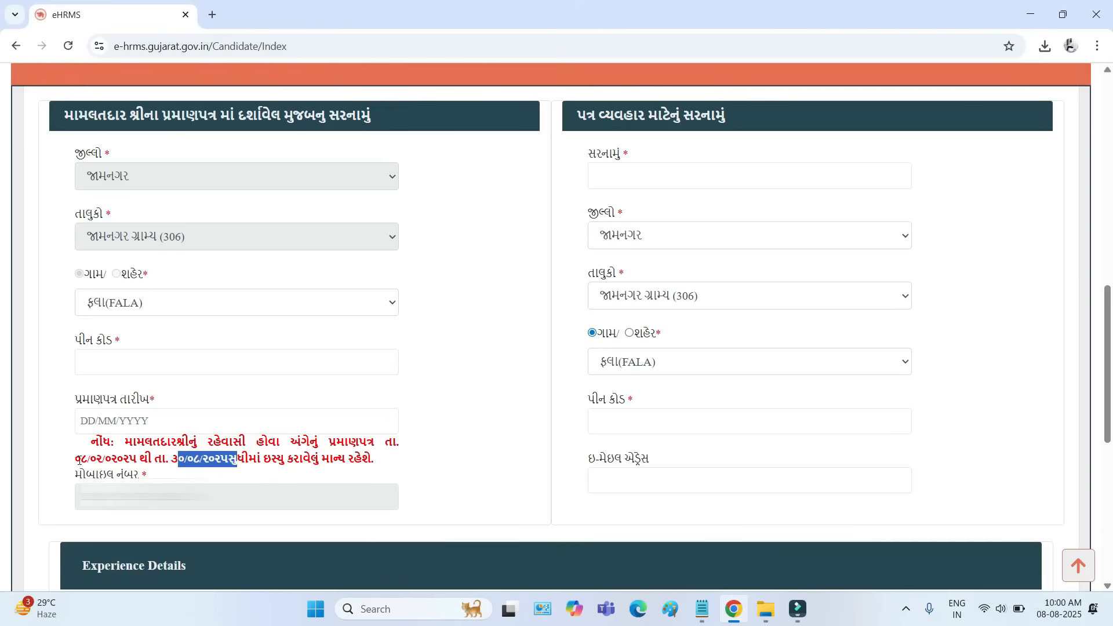
left_click_drag(80, 459, 124, 460)
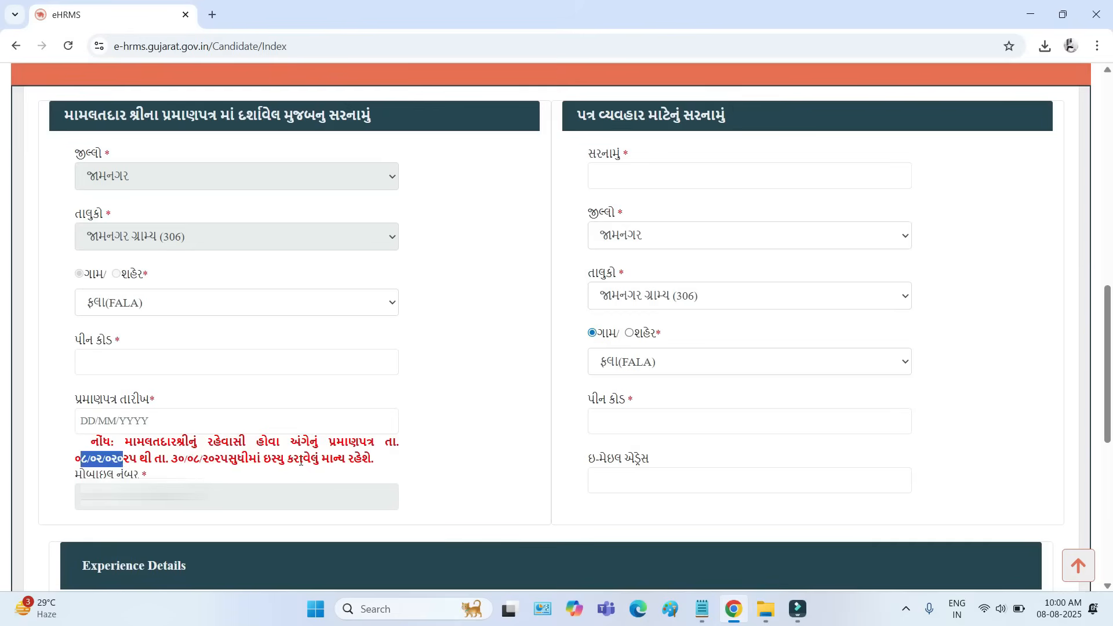
left_click_drag(76, 154, 102, 155)
left_click_drag(86, 213, 106, 214)
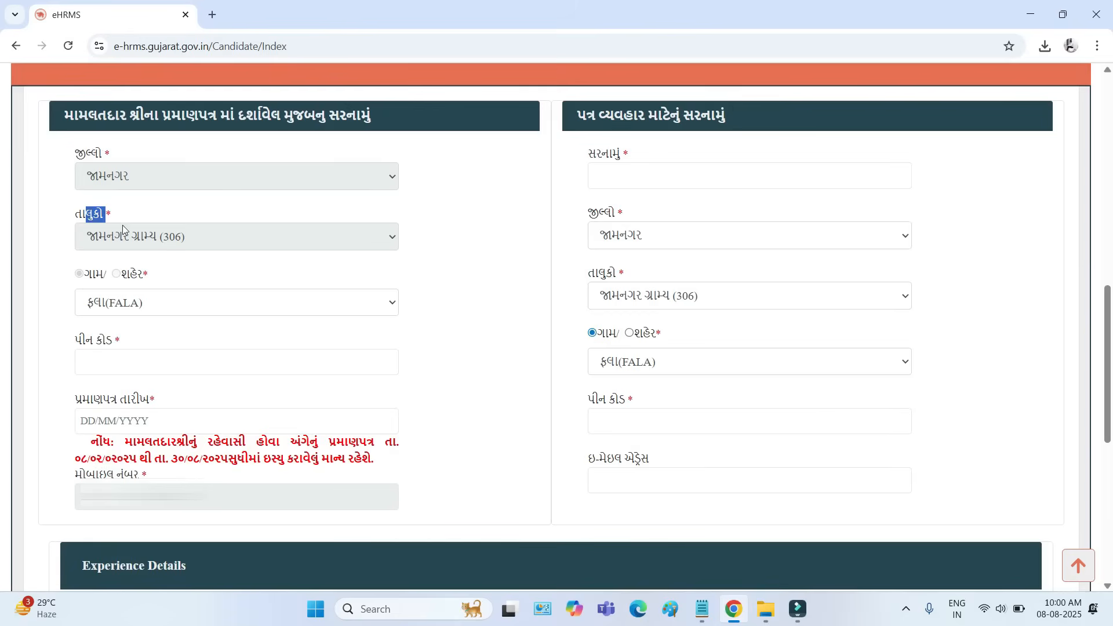
left_click(132, 307)
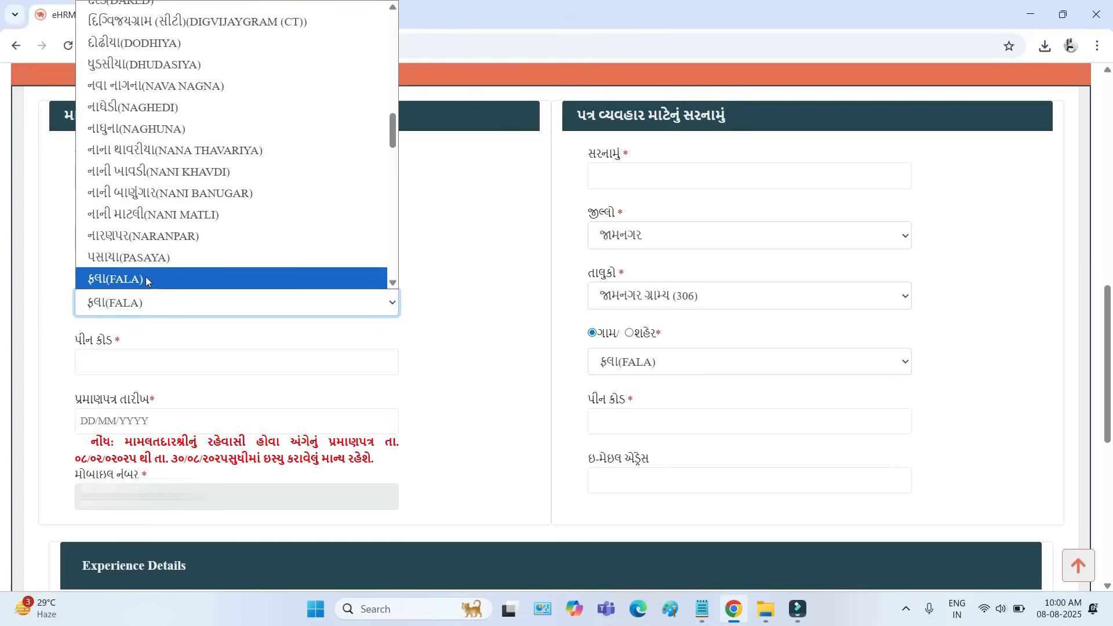
- Look over the pin code, certificate date and mobile number fields of the certificate address without entering anything
left_click(76, 343)
left_click_drag(76, 343, 111, 348)
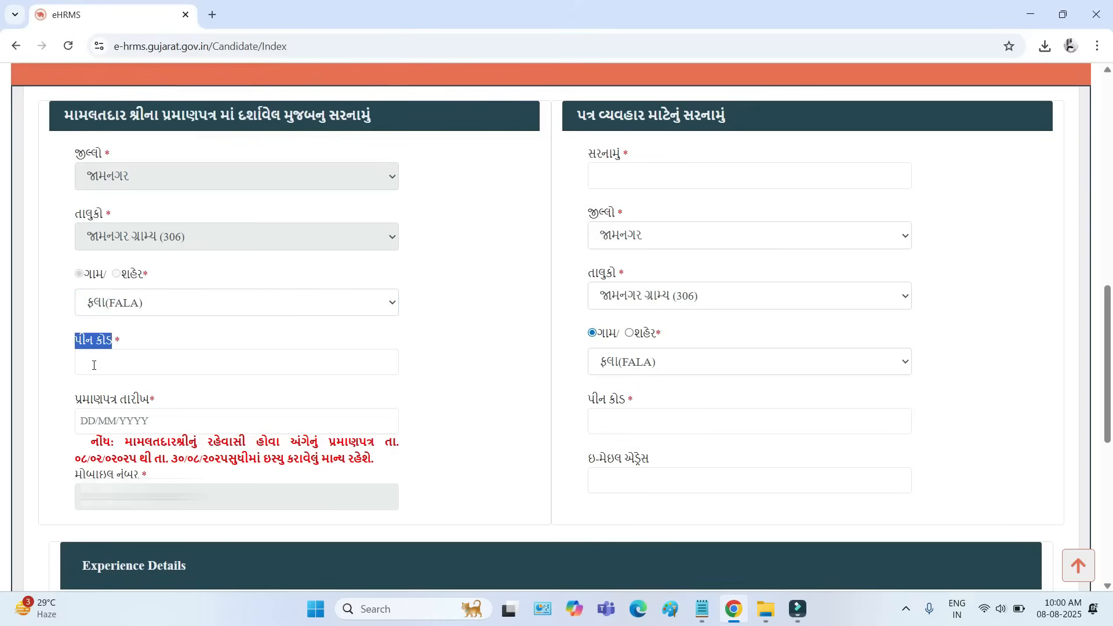
left_click(93, 365)
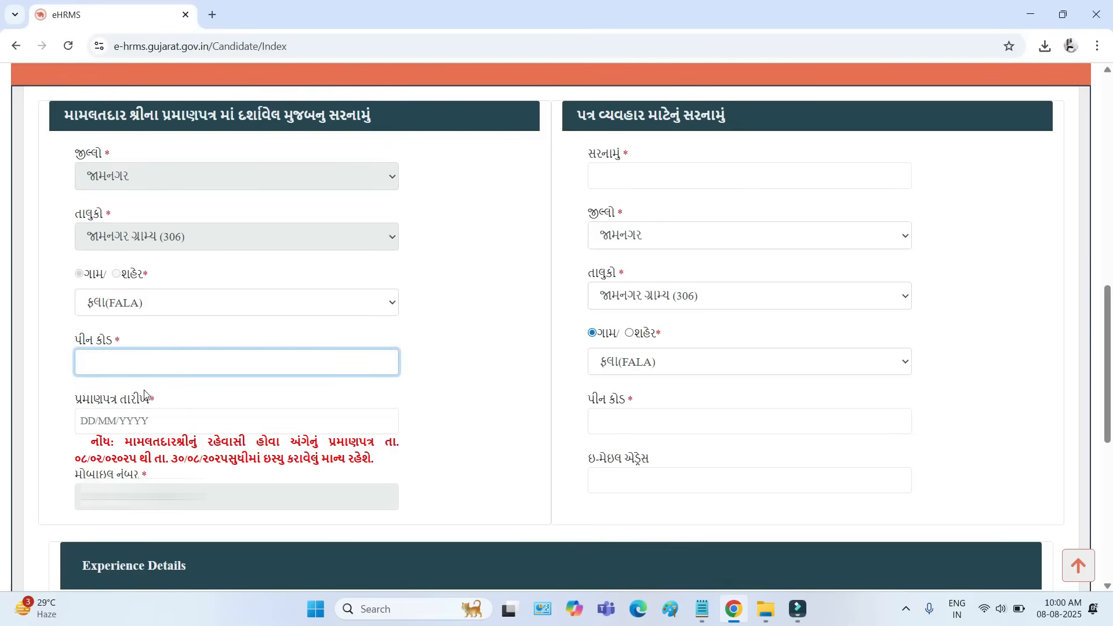
left_click_drag(218, 445, 372, 447)
left_click(114, 425)
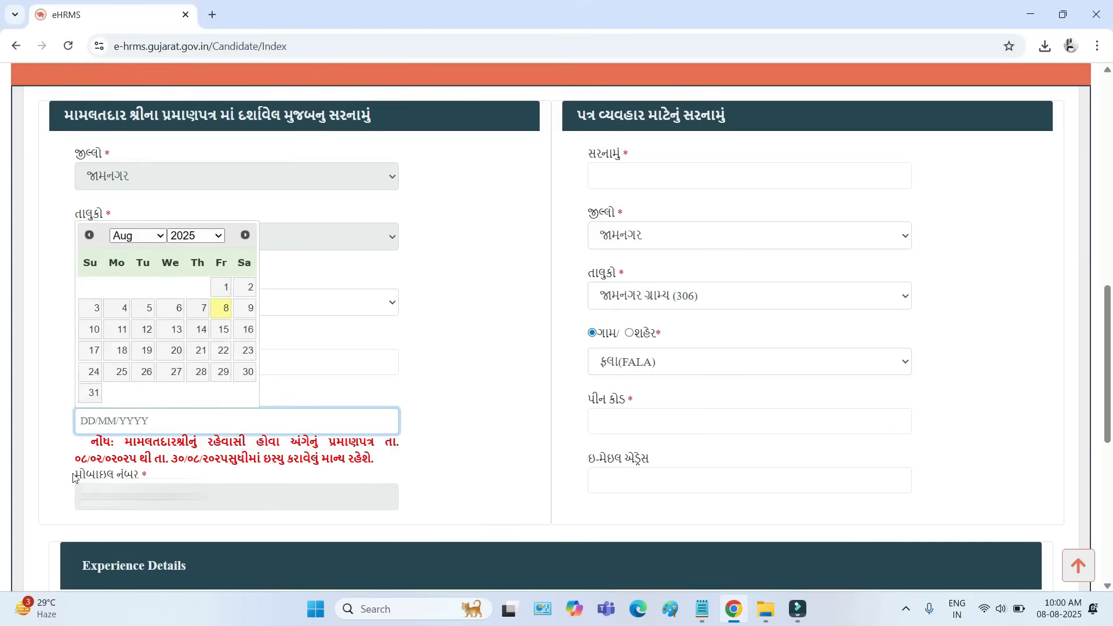
left_click_drag(77, 480, 83, 501)
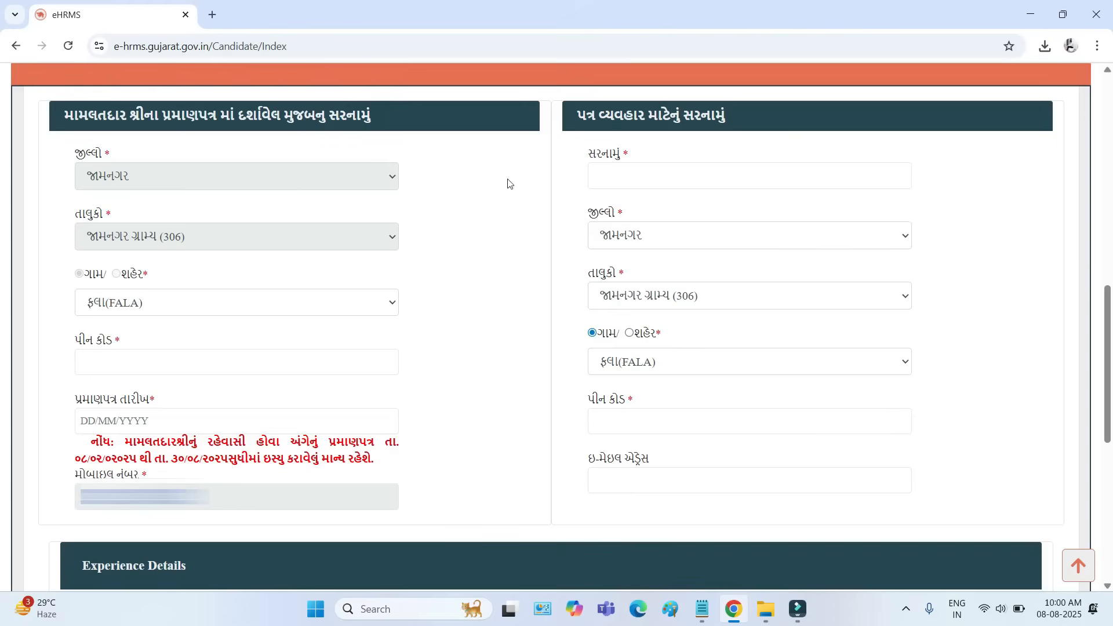
- Examine the correspondence address field and its district, taluka and village options without changing the selections
left_click_drag(578, 118, 703, 114)
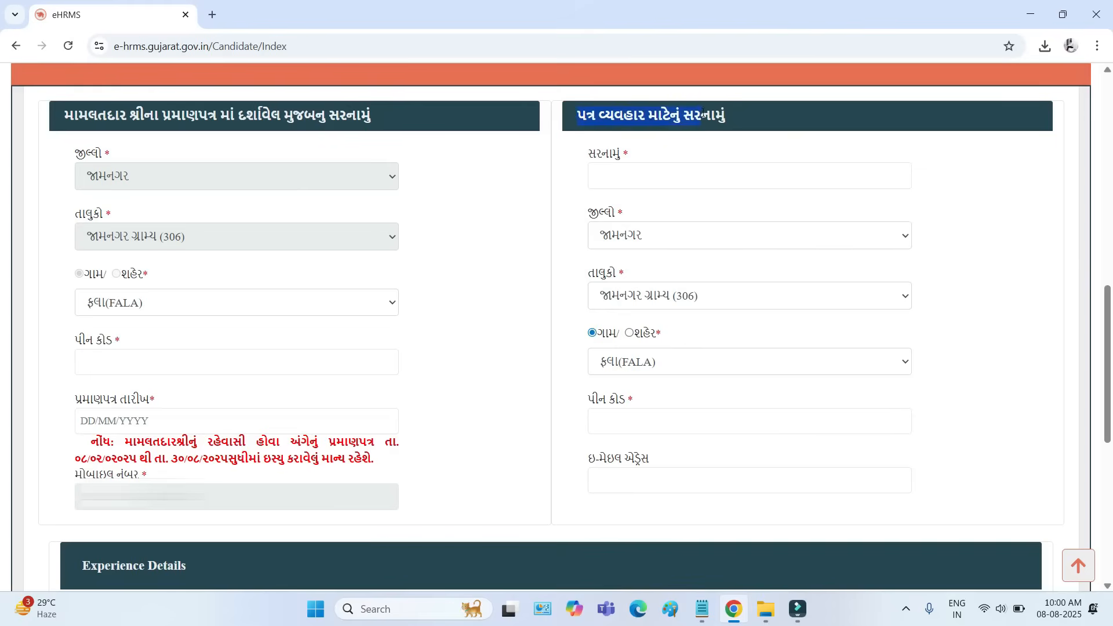
left_click_drag(588, 154, 627, 155)
left_click(623, 173)
left_click(625, 241)
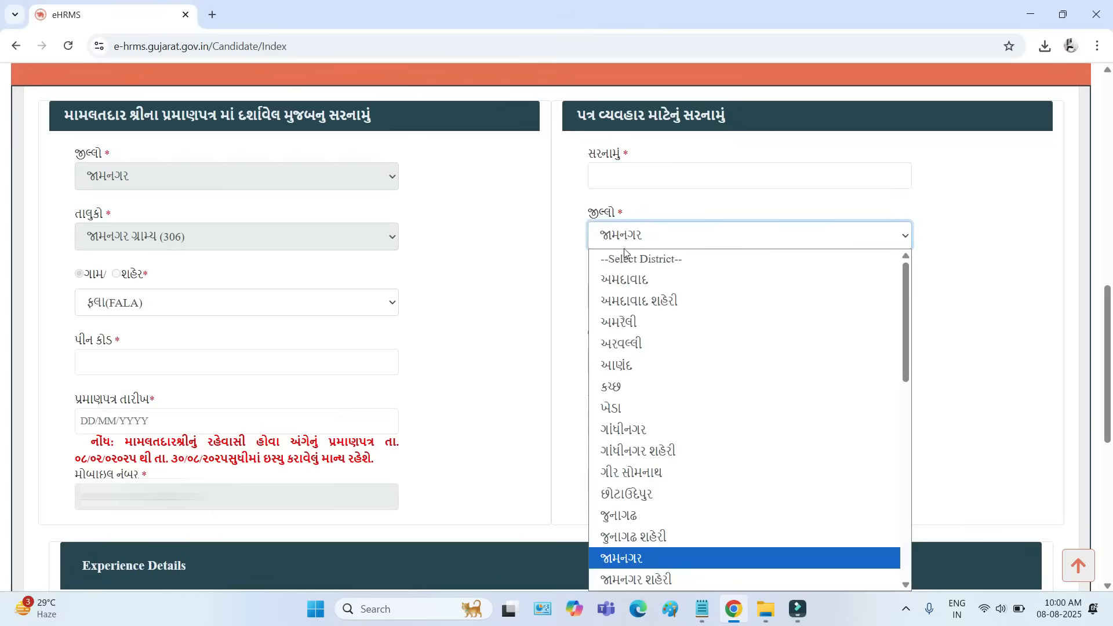
left_click(562, 276)
left_click(622, 296)
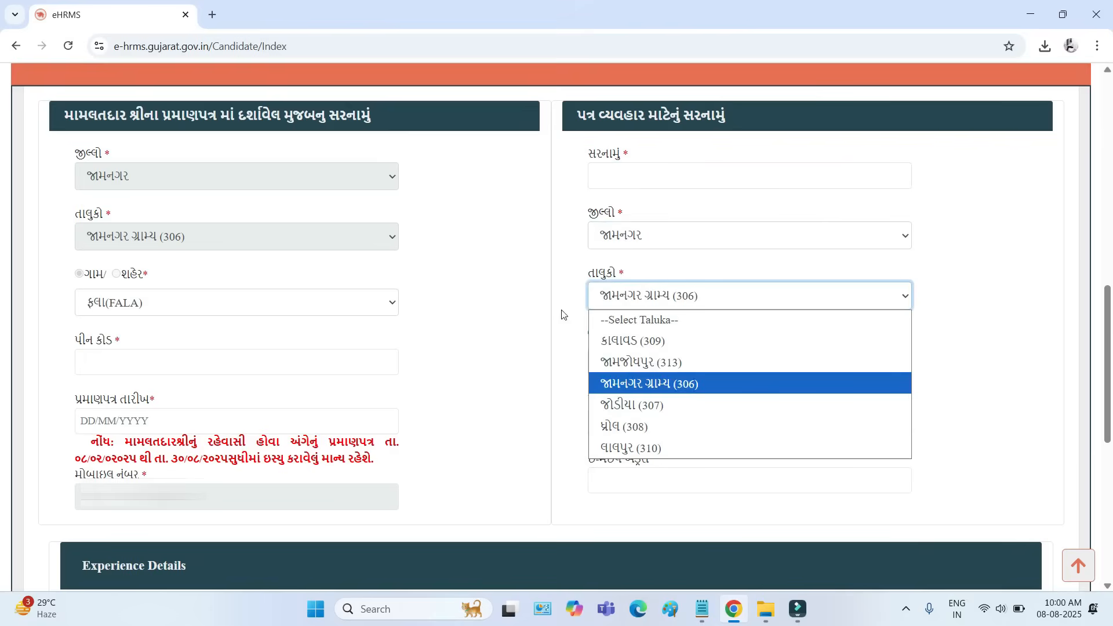
left_click(561, 313)
left_click(625, 364)
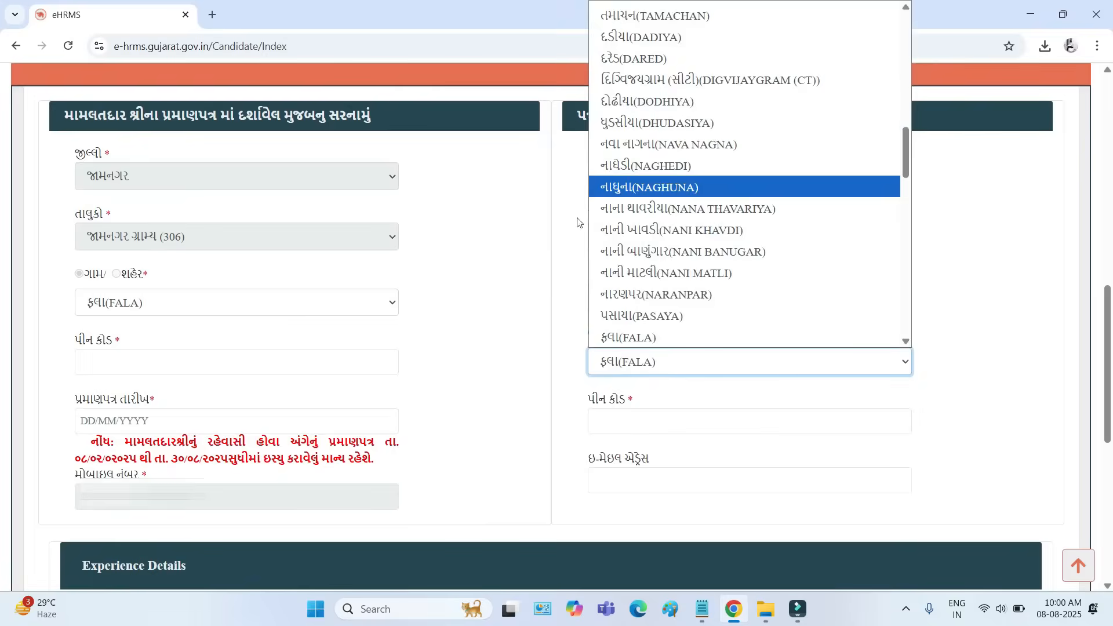
left_click(566, 273)
- Look at the pin code and e-mail address fields of the correspondence address
left_click_drag(584, 404, 623, 423)
left_click(614, 424)
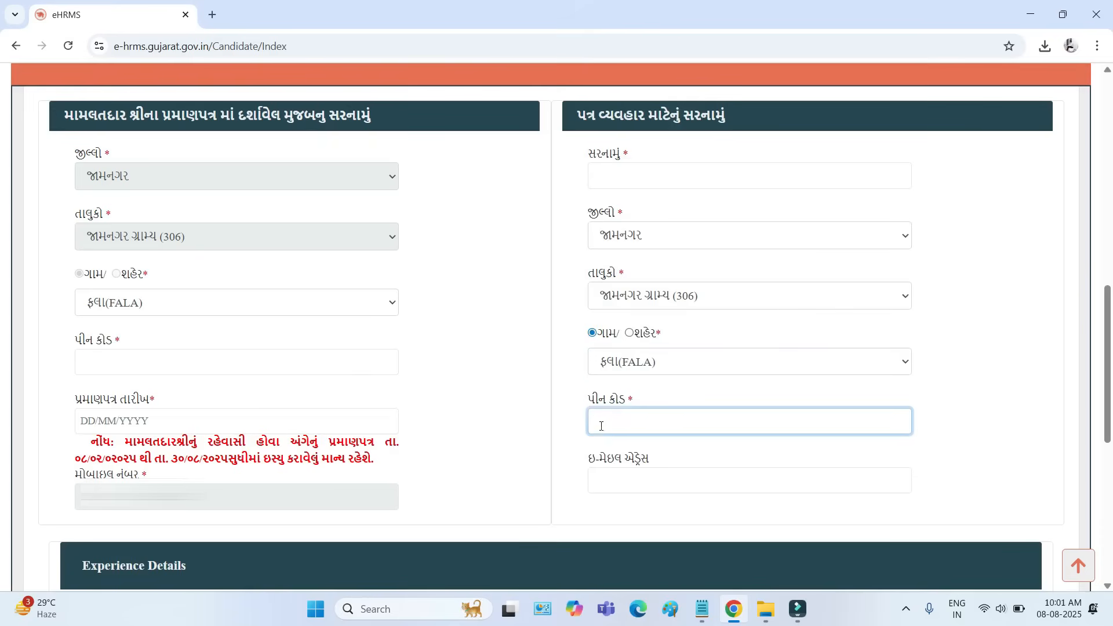
left_click_drag(587, 458, 636, 479)
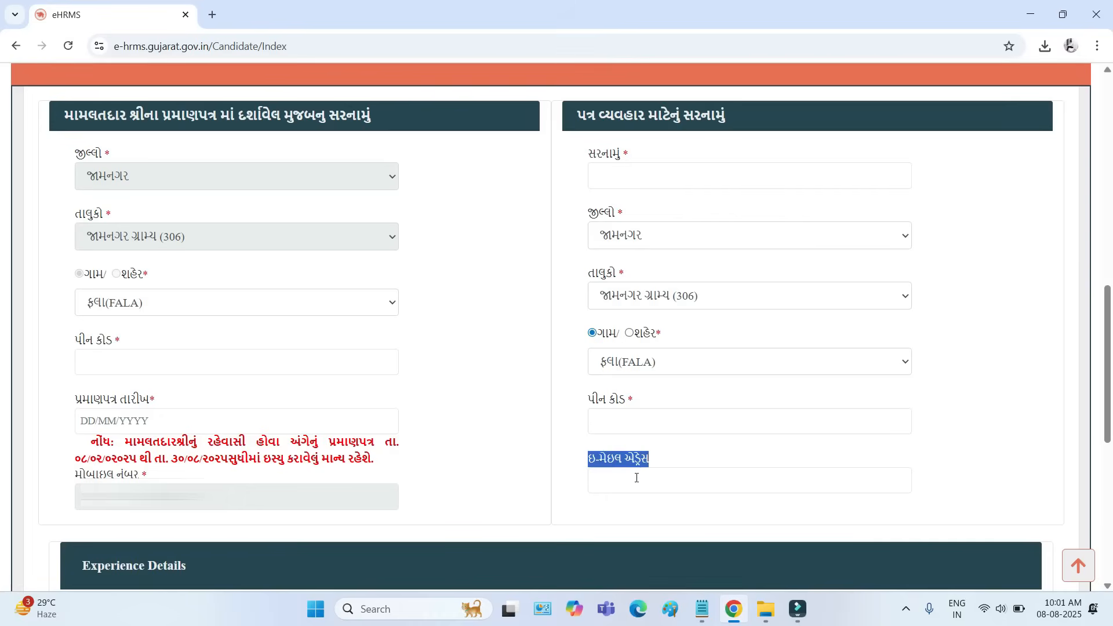
left_click(618, 486)
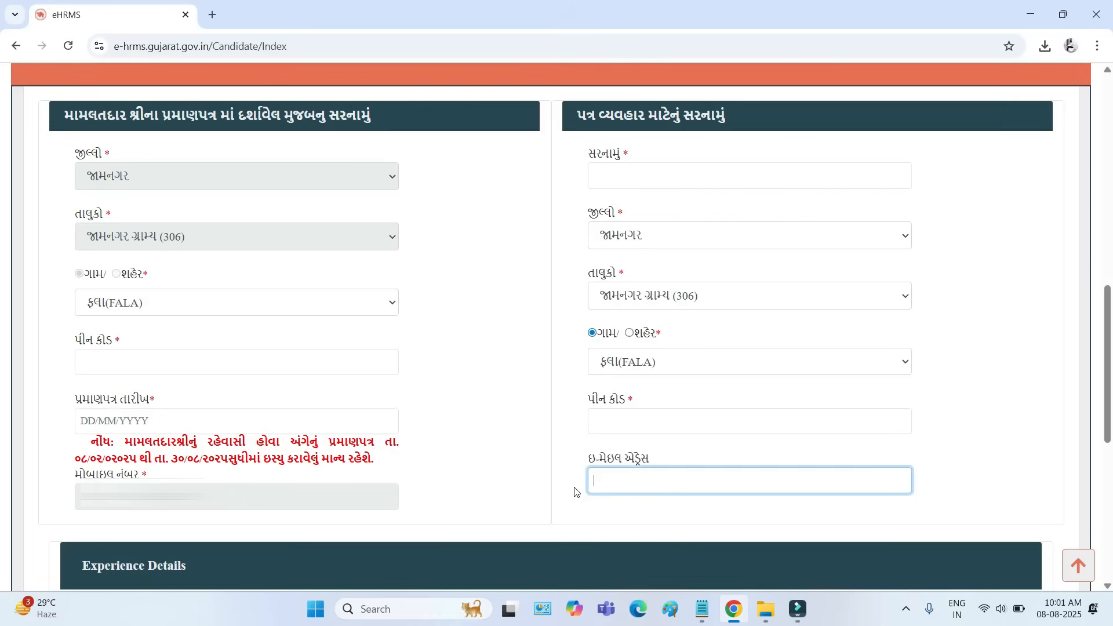
- Read the Experience Details question about working as a તેડાગર with 10 years' experience and claiming recruitment priority
scroll(577, 489, "down", 8)
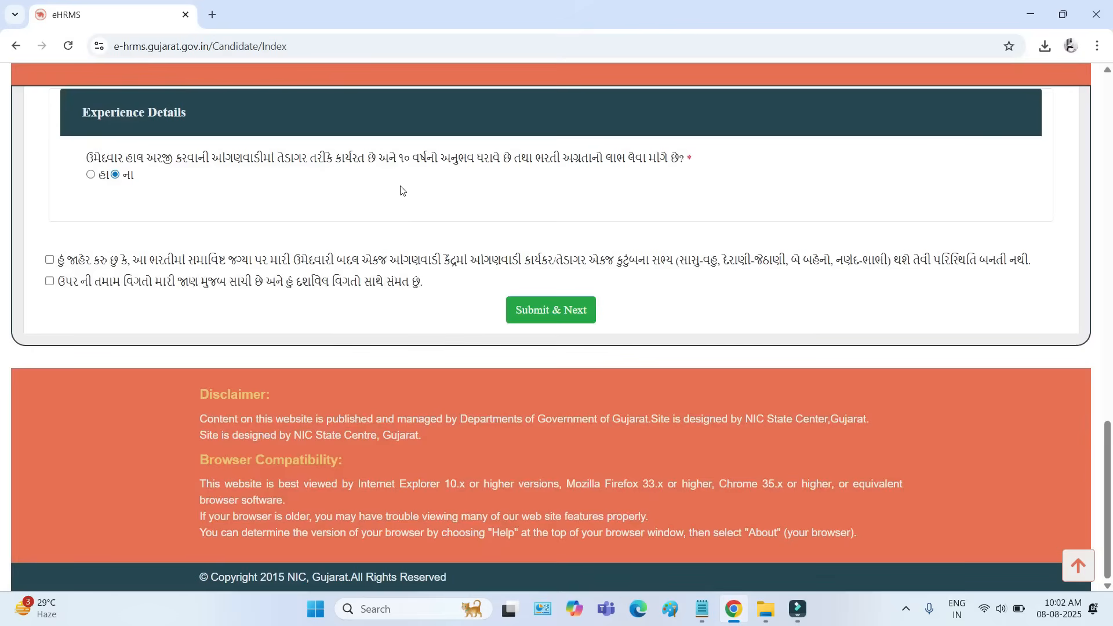
left_click_drag(311, 158, 484, 157)
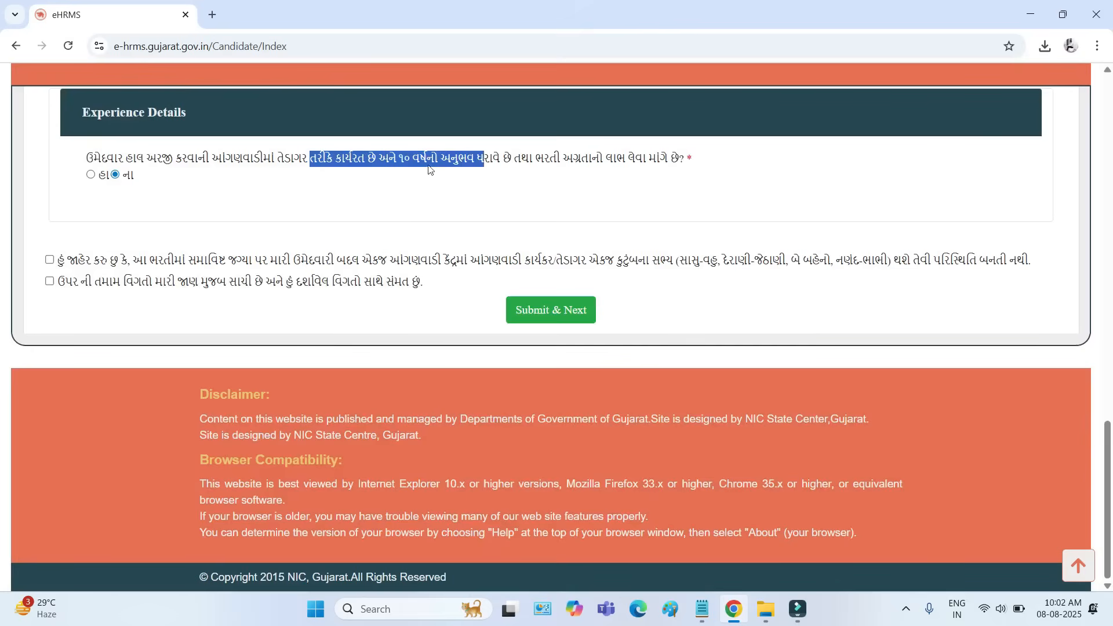
left_click(232, 158)
left_click_drag(211, 158, 335, 159)
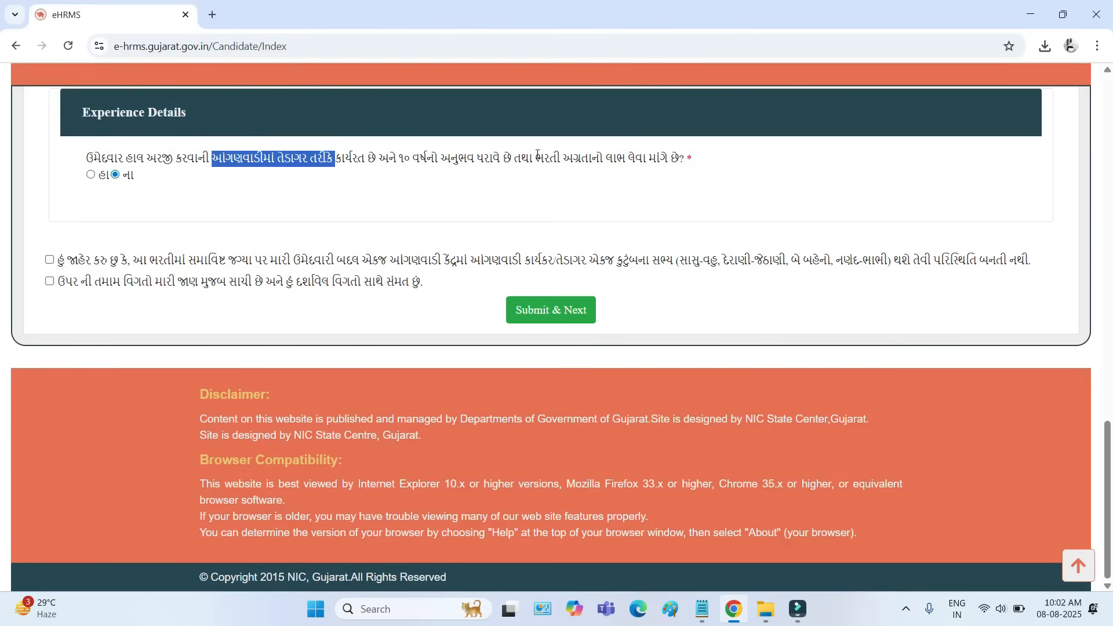
left_click_drag(534, 158, 631, 161)
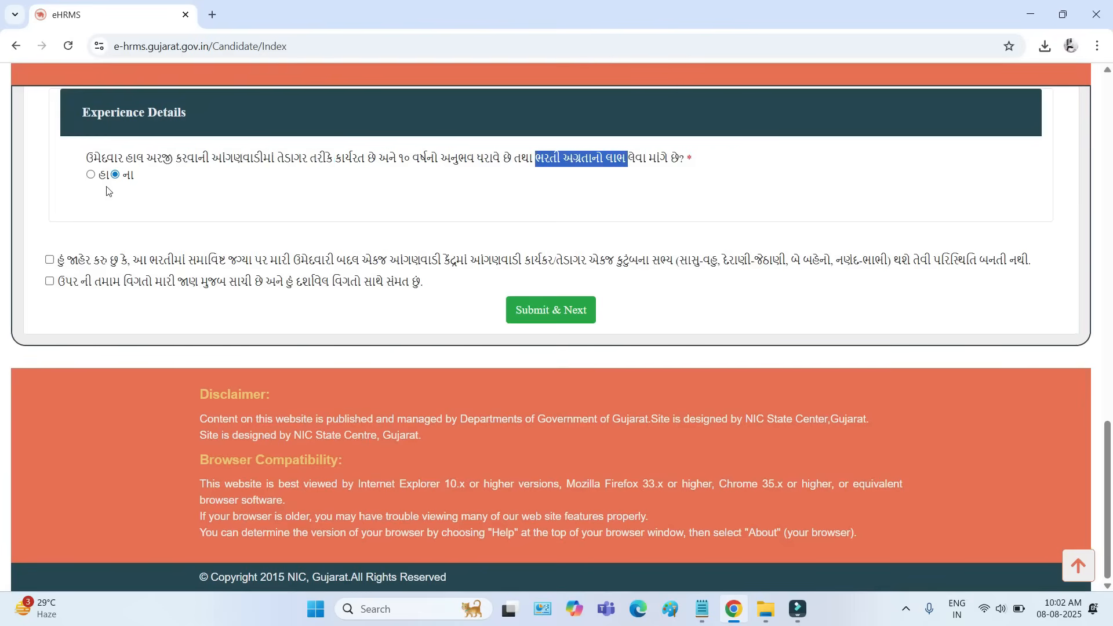
- Answer હા to the experience question and look at the joining date and e-HRMS employee code fields
left_click(91, 174)
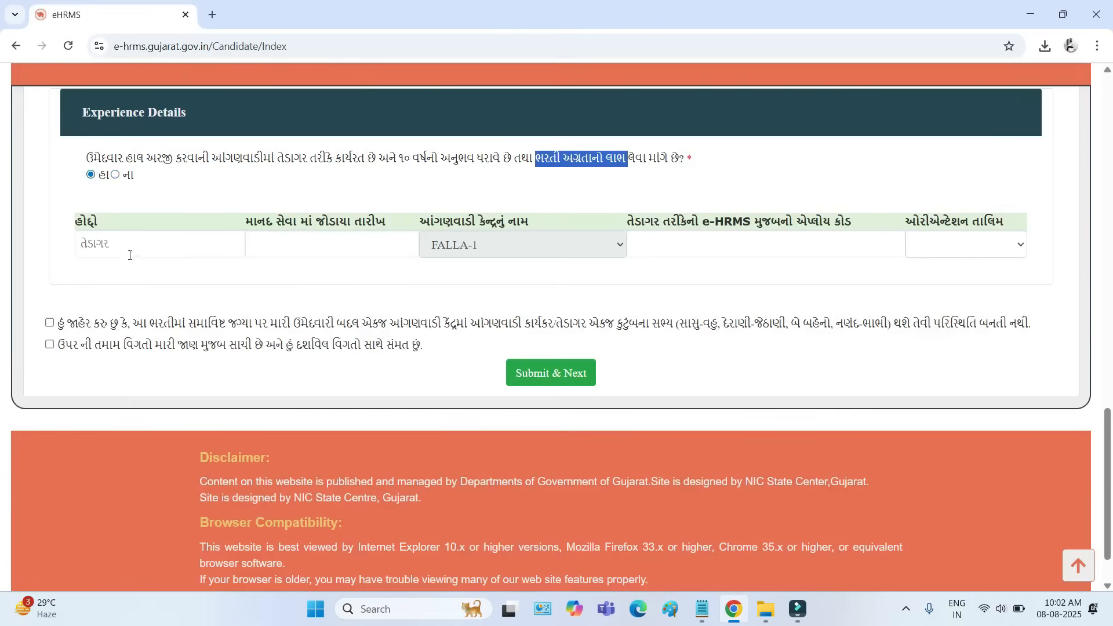
left_click_drag(301, 221, 323, 239)
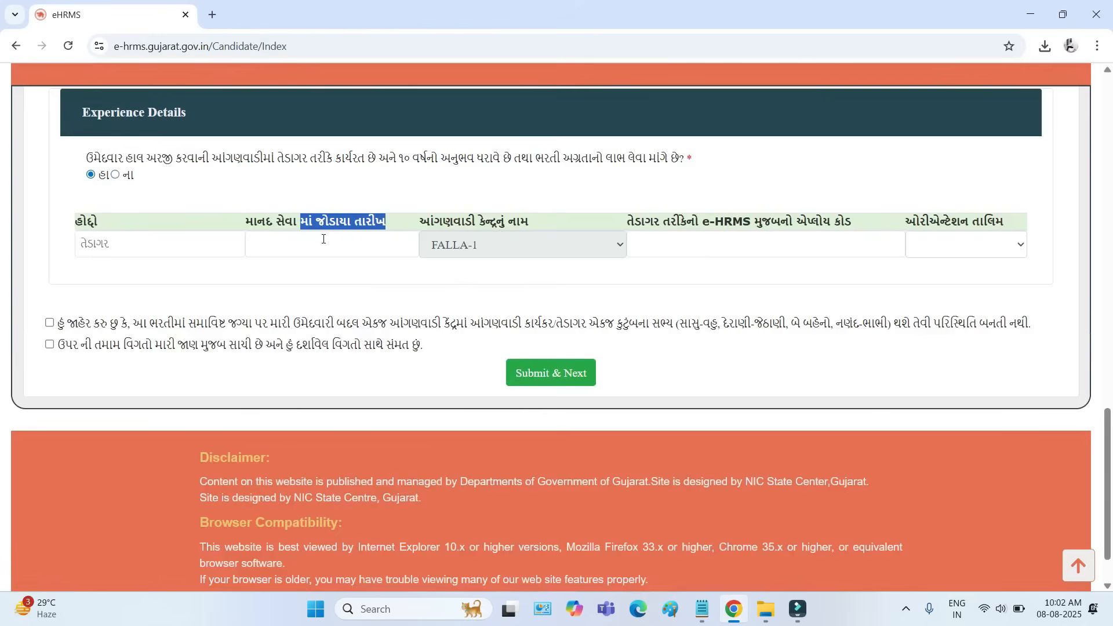
left_click(323, 239)
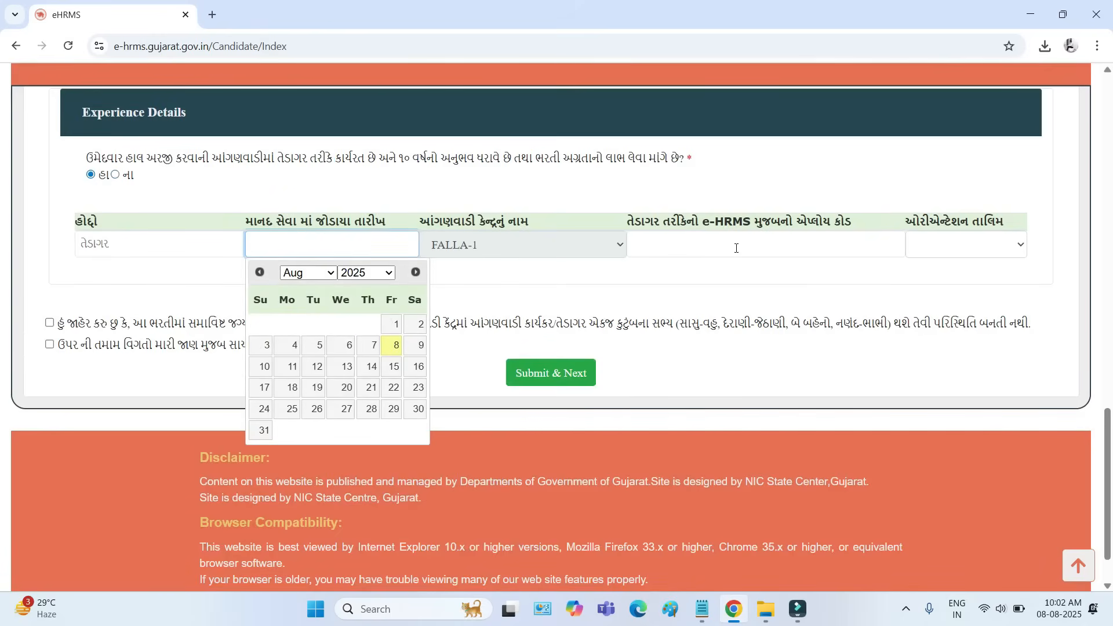
left_click(675, 246)
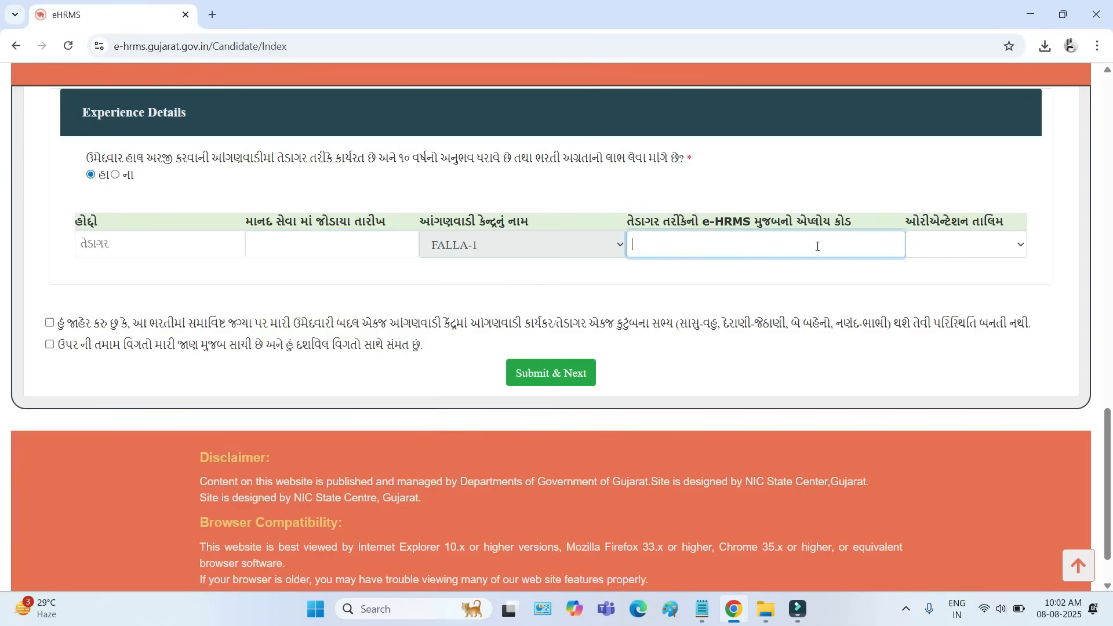
- Try Yes and No for orientation training, choose Yes, and open the refresher training count options
left_click(979, 243)
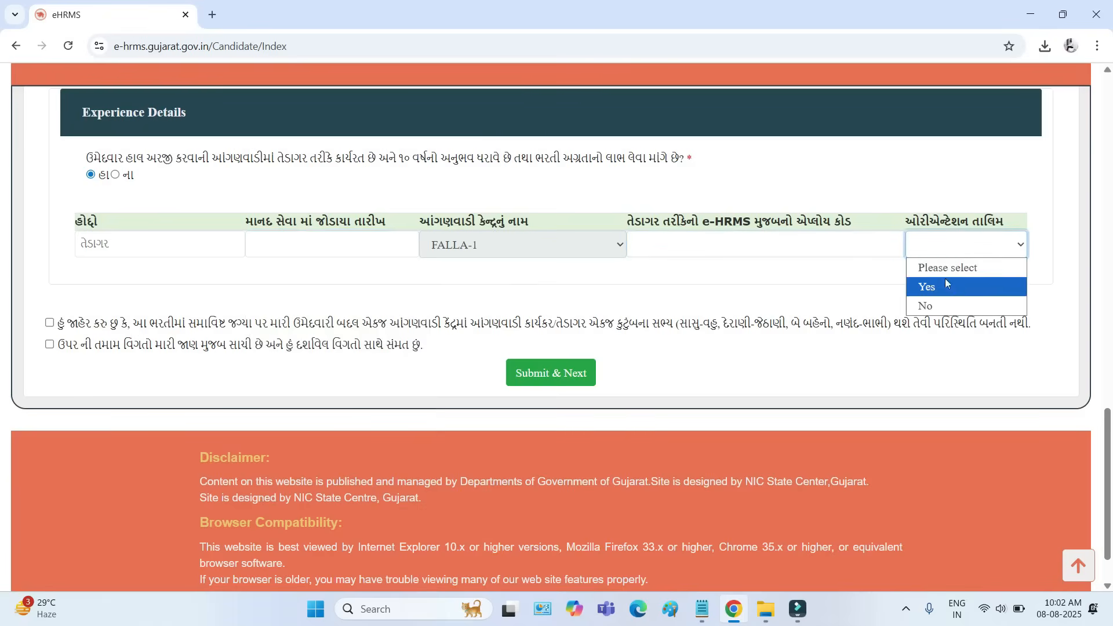
left_click(935, 291)
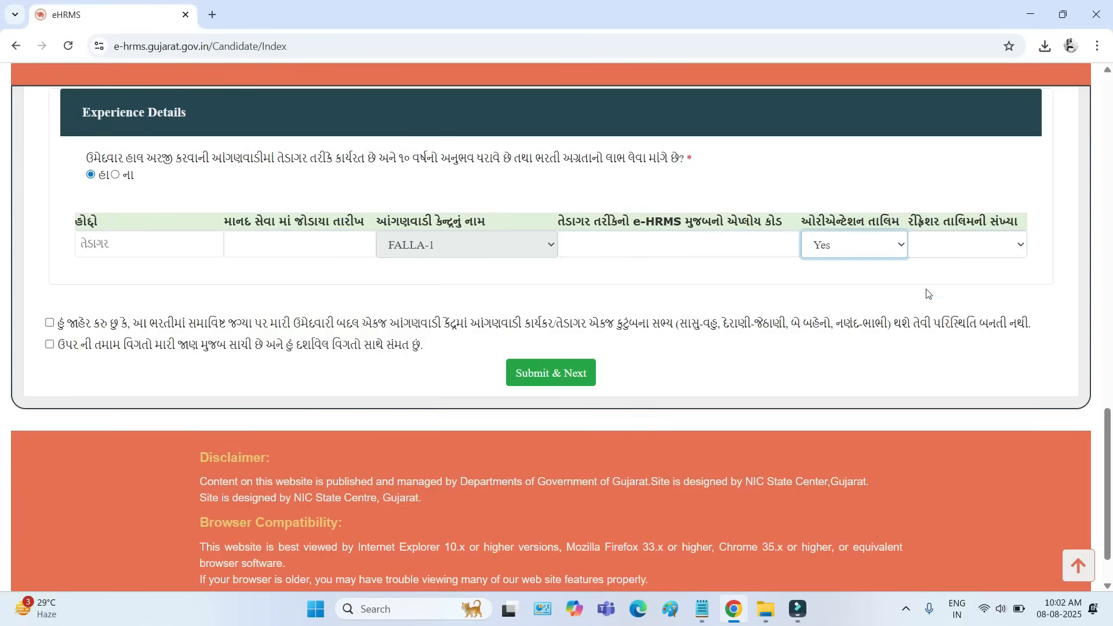
left_click(871, 249)
left_click(858, 308)
left_click(941, 253)
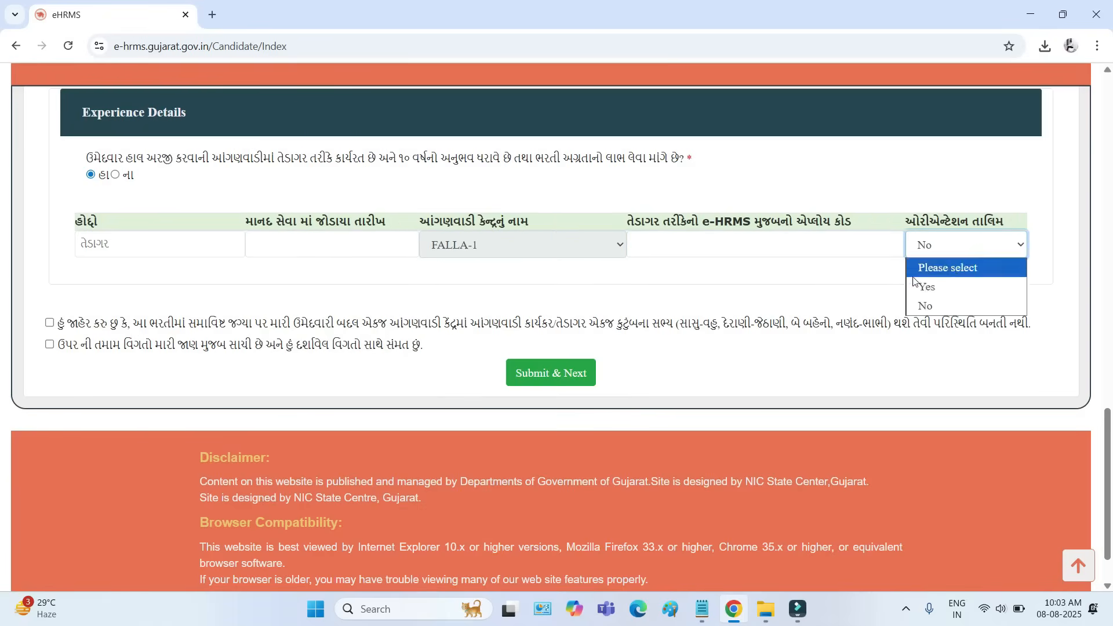
left_click(922, 288)
left_click(978, 247)
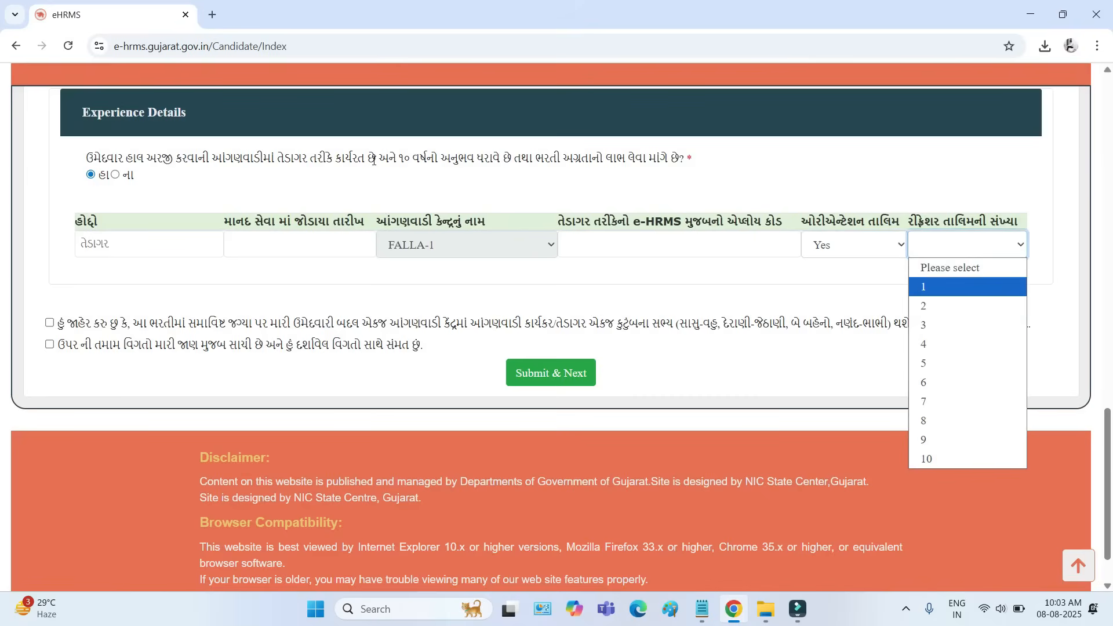
- Reread the 10-year તેડાગર experience condition and set the answer to ના
left_click_drag(368, 158, 455, 160)
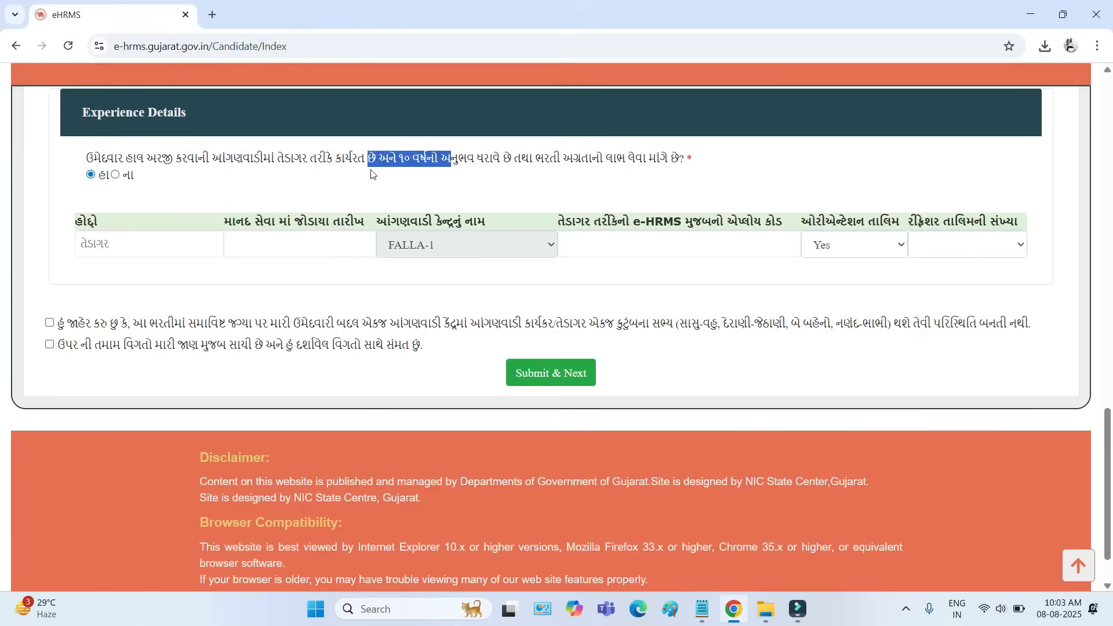
left_click_drag(226, 159, 347, 161)
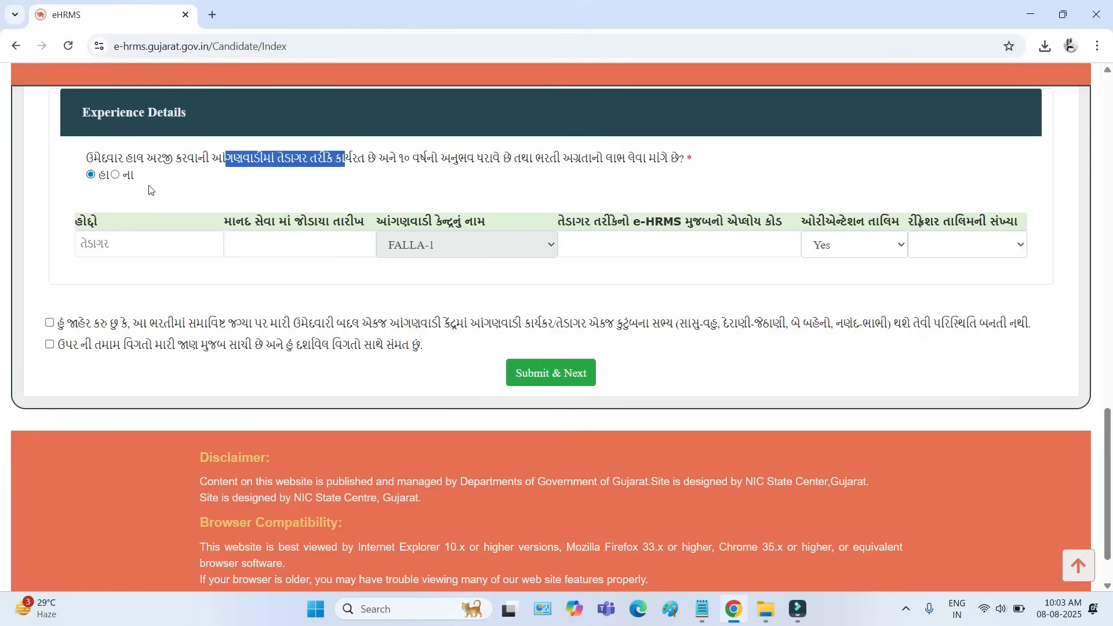
left_click(115, 175)
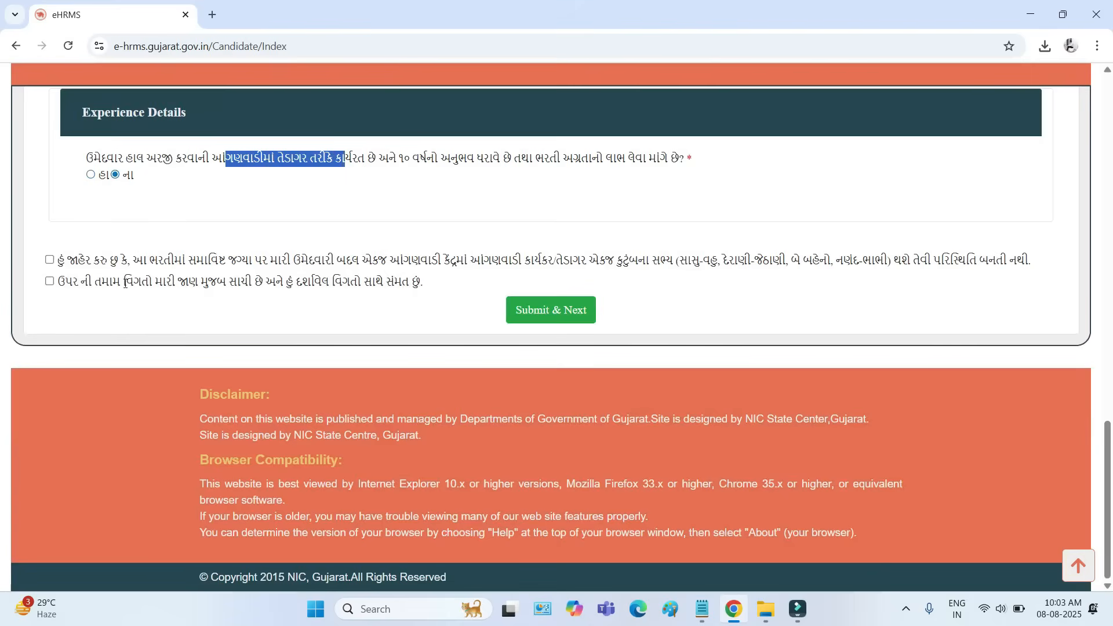
- Read and accept both declarations below Experience Details, then submit the candidate form to continue to the education details
left_click_drag(84, 260, 314, 284)
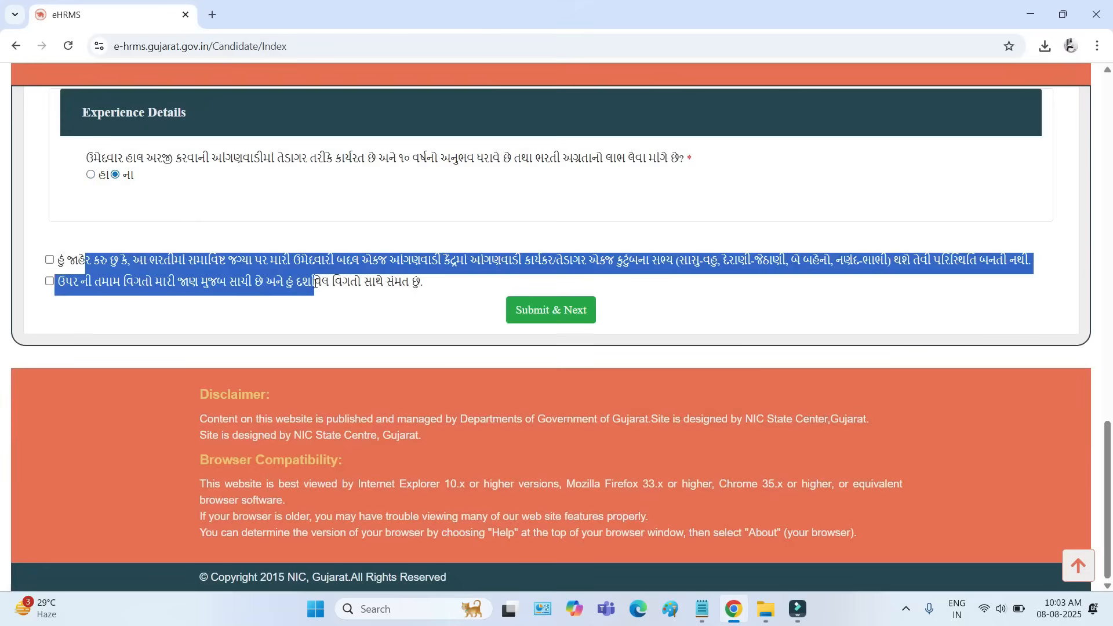
left_click(350, 312)
left_click(49, 260)
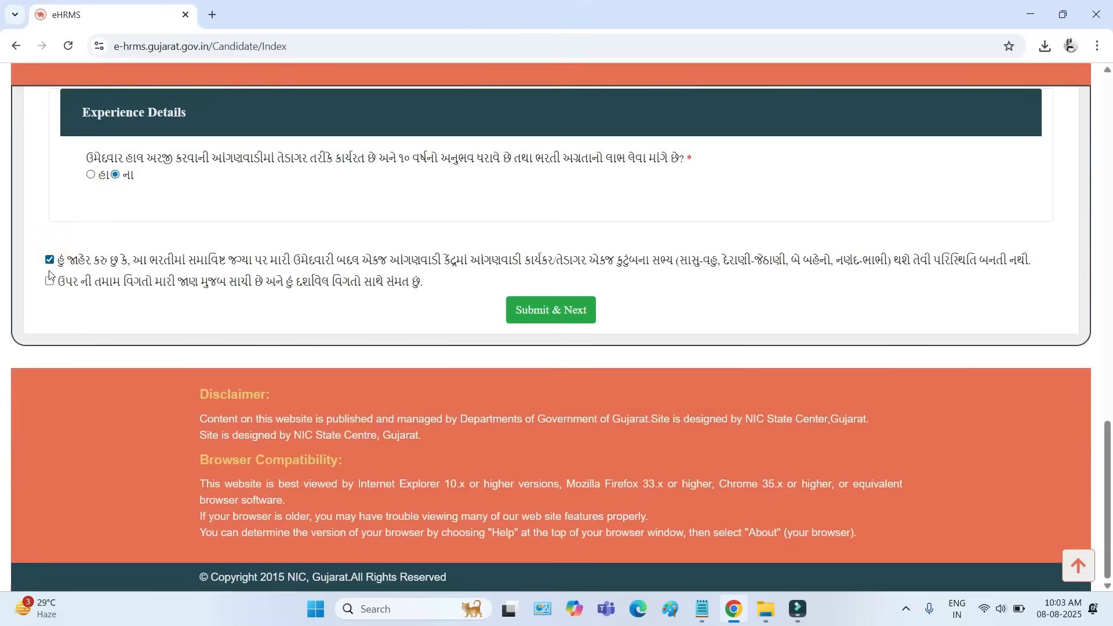
left_click(49, 281)
left_click(543, 314)
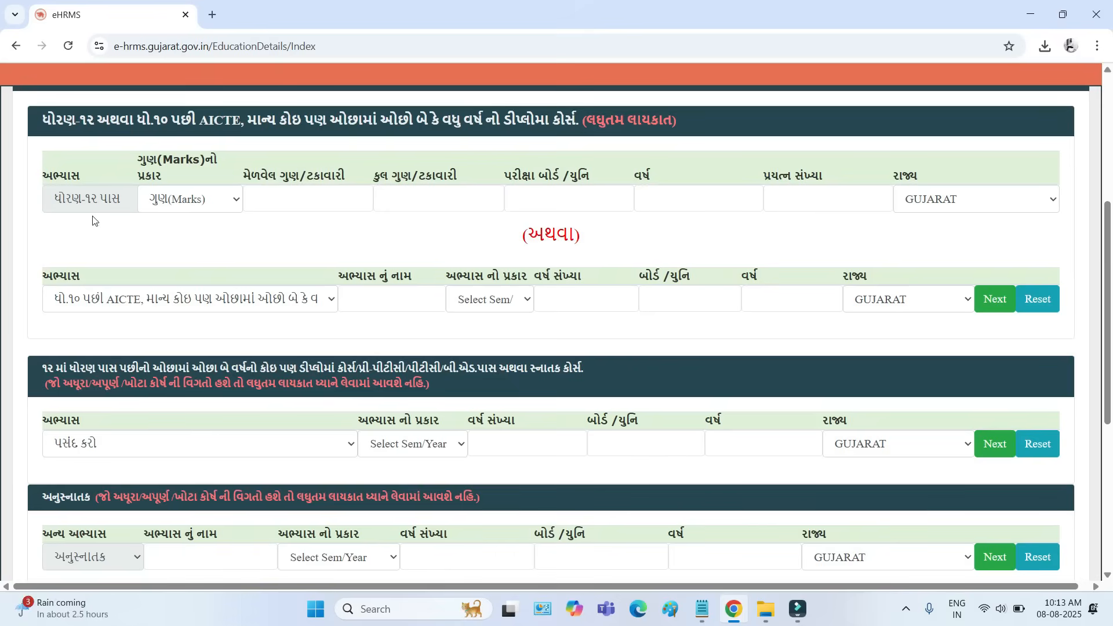
- Choose ગુણ(Marks) as the marks type for ધોરણ-૧૨ પાસ and look at the obtained and total marks fields
left_click(178, 200)
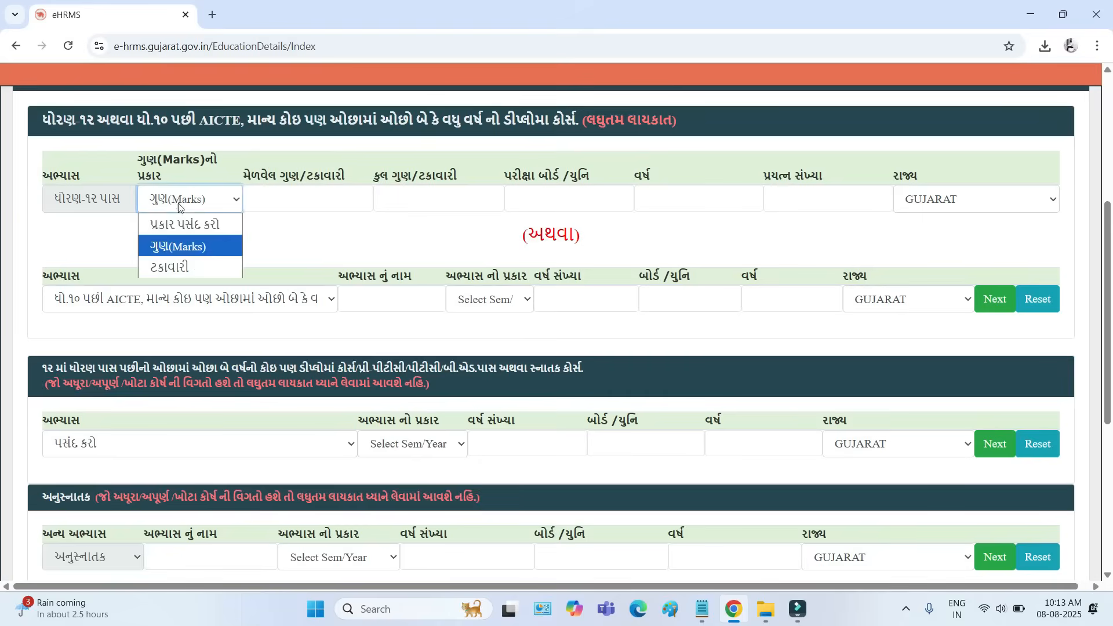
left_click(175, 247)
left_click_drag(251, 175, 300, 176)
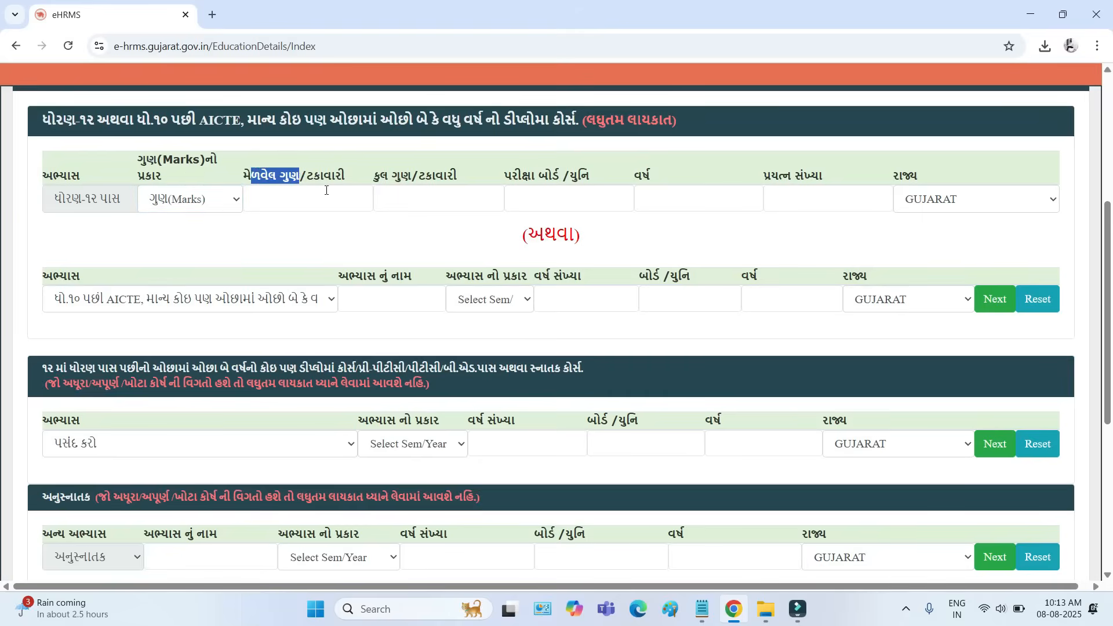
left_click(286, 203)
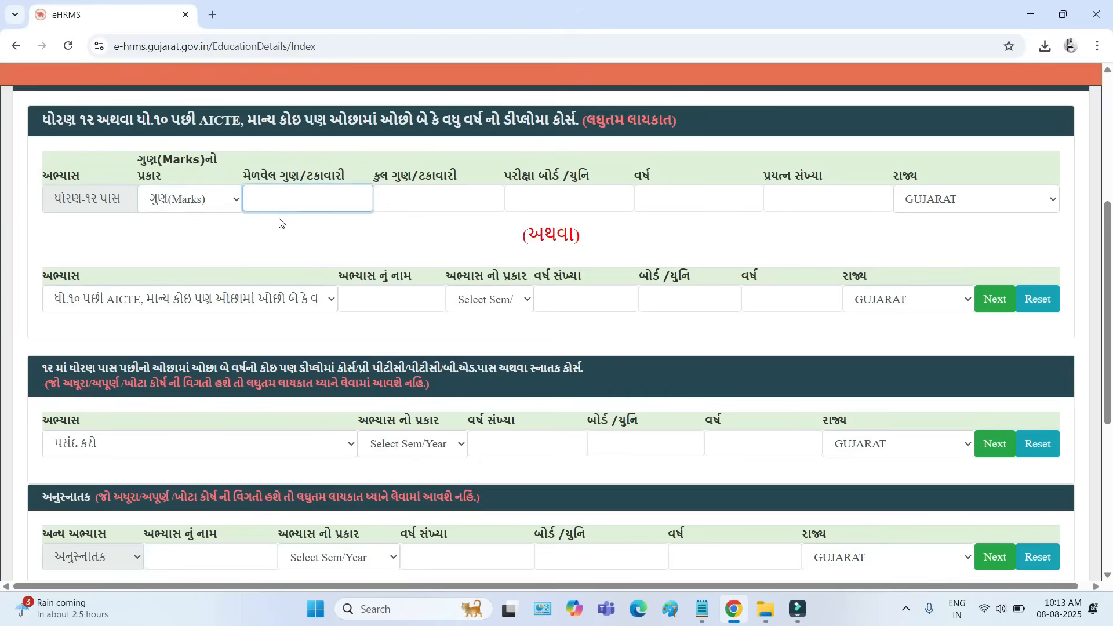
left_click_drag(380, 176, 464, 179)
left_click(413, 203)
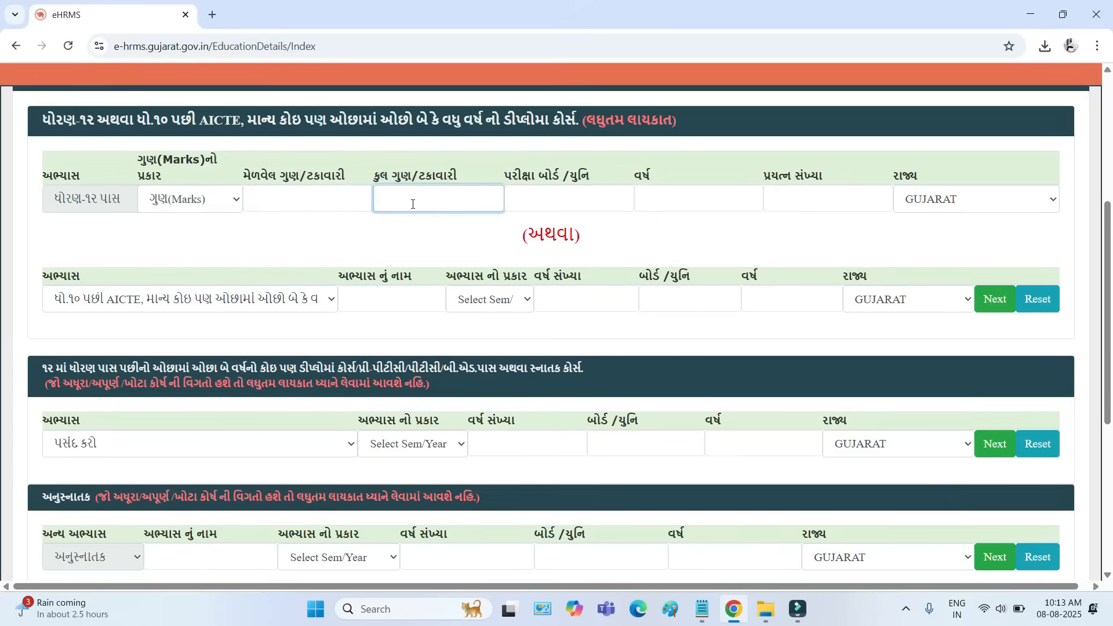
- Look at the exam board, year and attempt count fields of the ધોરણ-૧૨ row and view its state options
left_click_drag(511, 180, 663, 175)
left_click(538, 203)
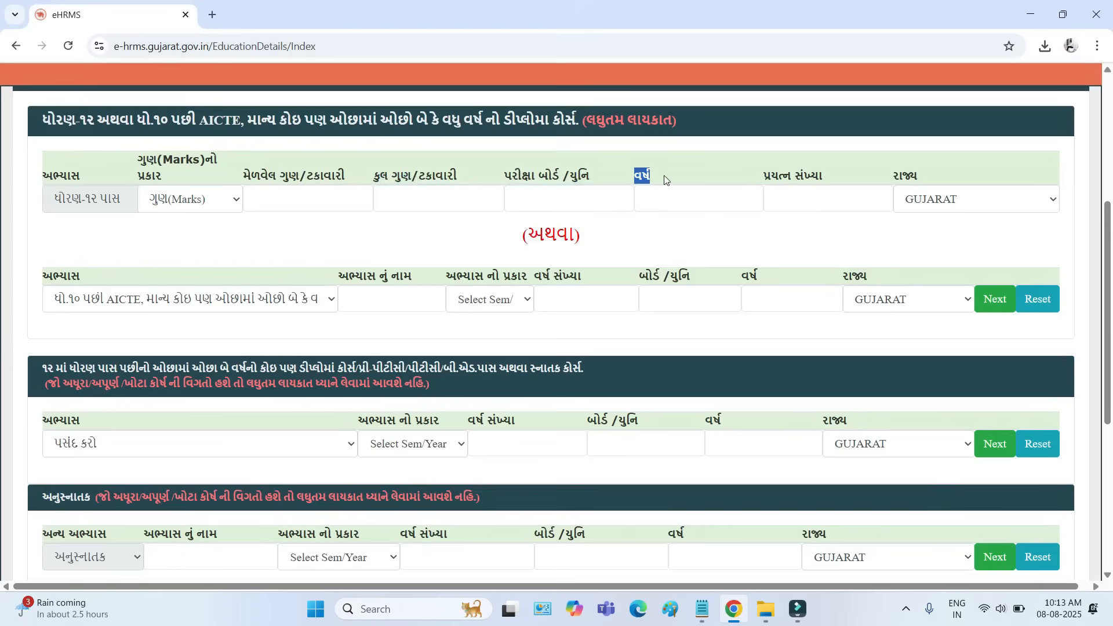
left_click(652, 201)
left_click_drag(762, 178, 826, 175)
left_click(801, 198)
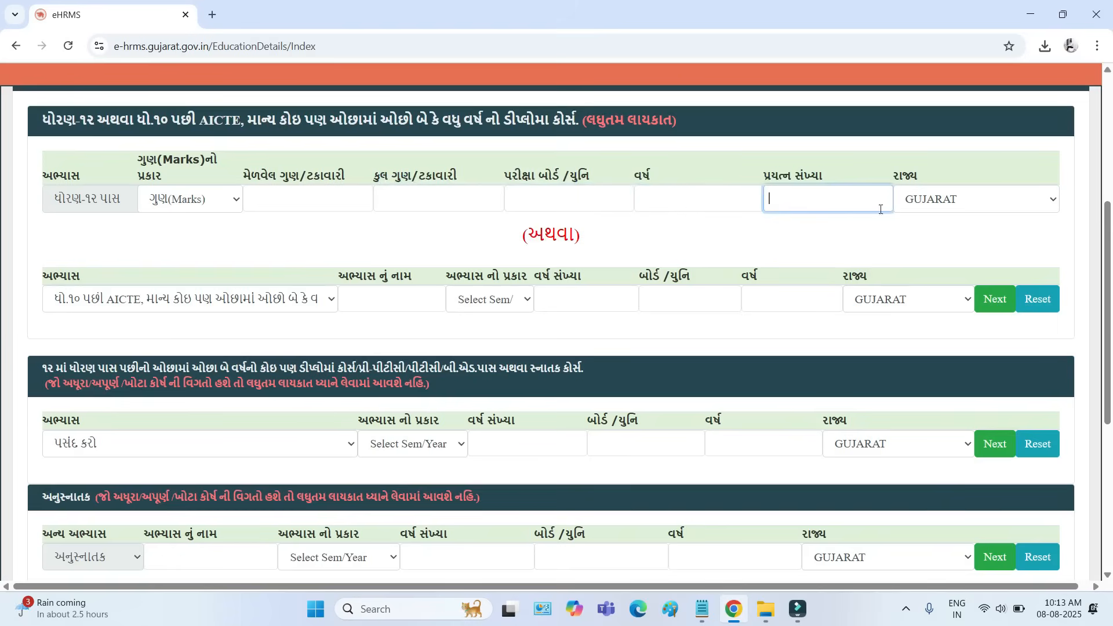
left_click(964, 210)
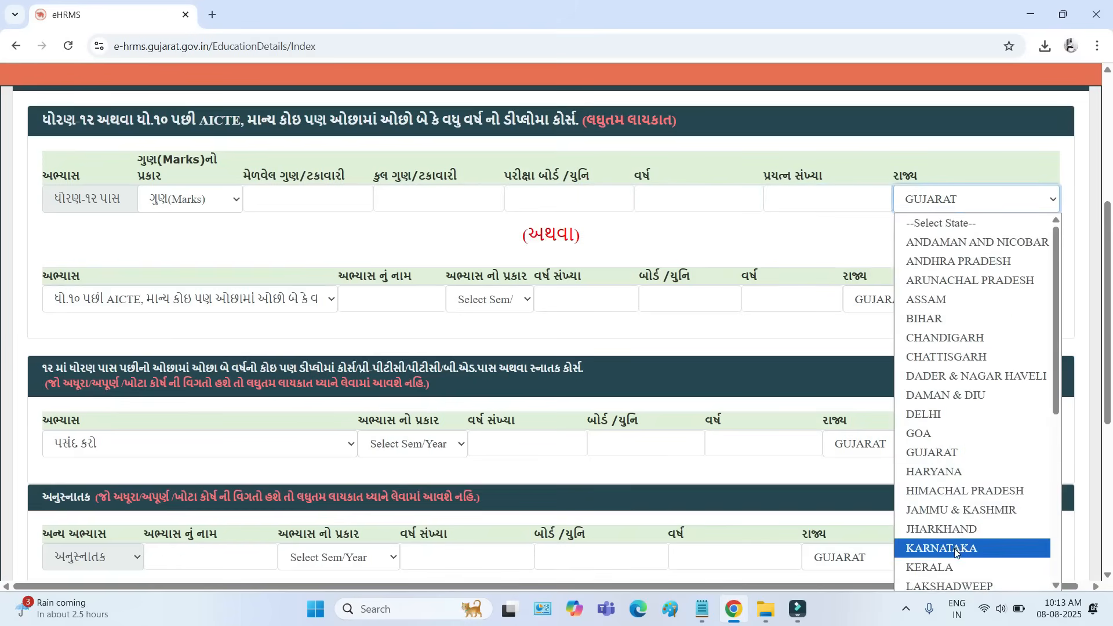
left_click(826, 230)
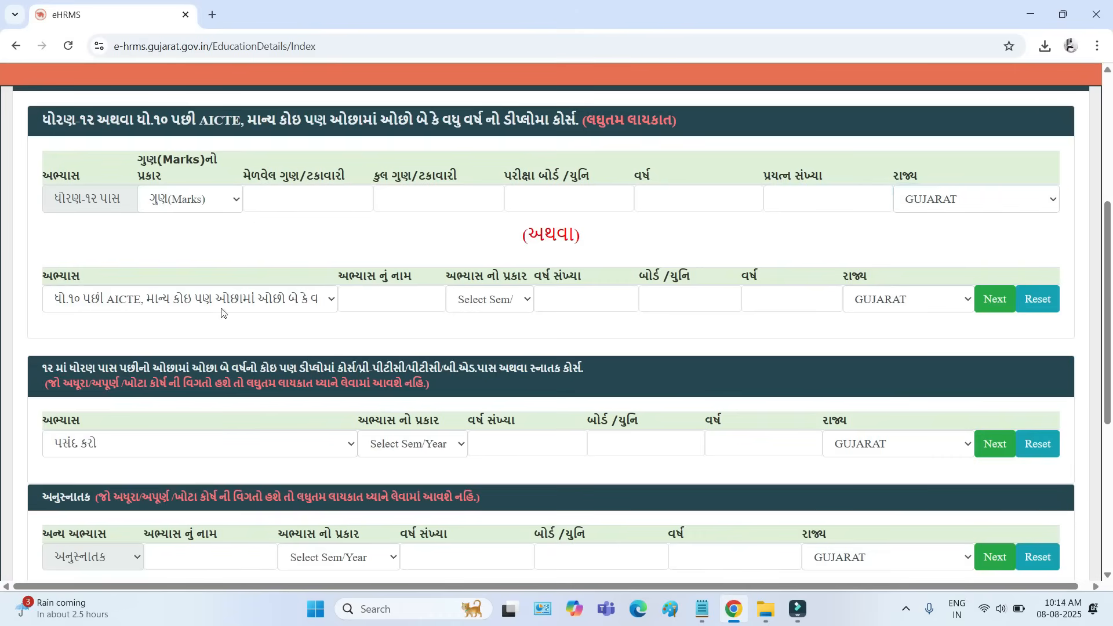
- Go through the post-Standard 10 diploma row, from course, course name and Semester/Year type to year count, board, year and state
left_click(140, 305)
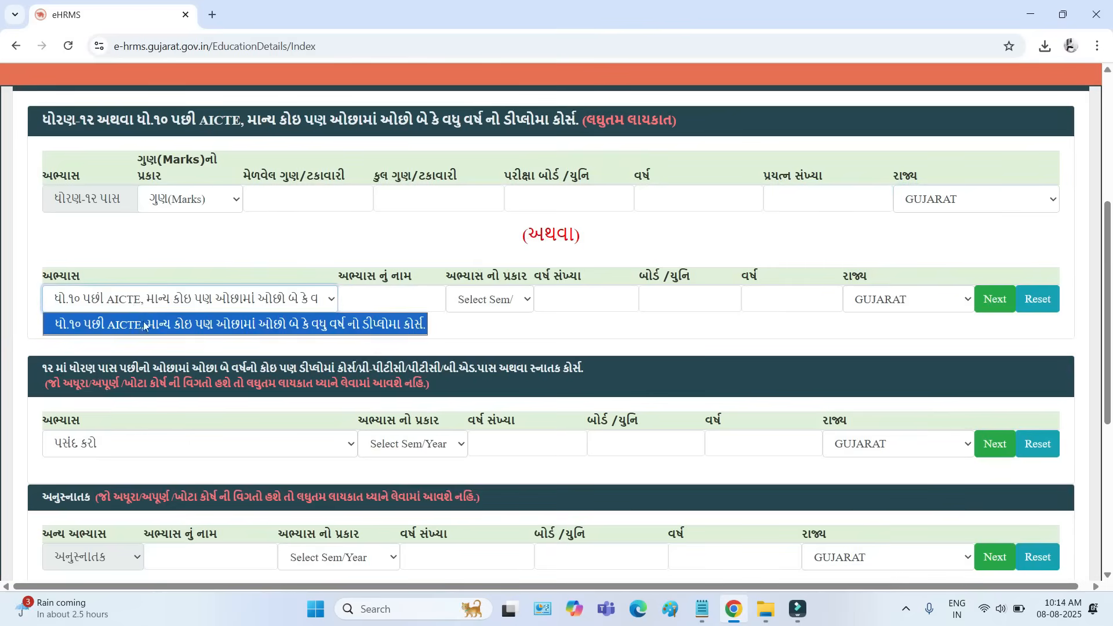
left_click(180, 326)
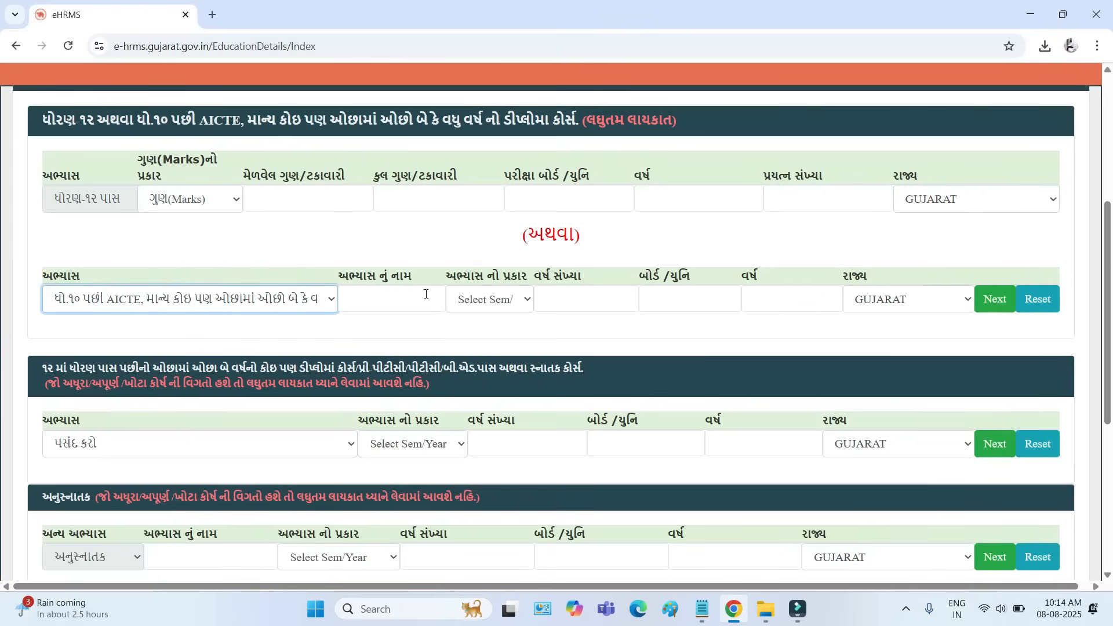
left_click(366, 307)
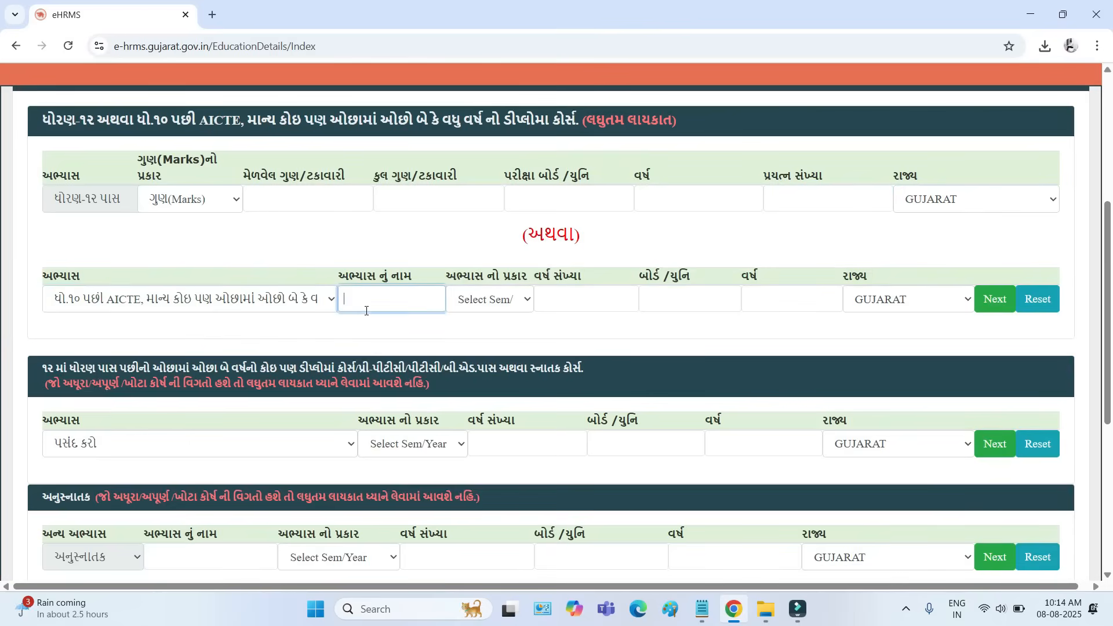
left_click(500, 302)
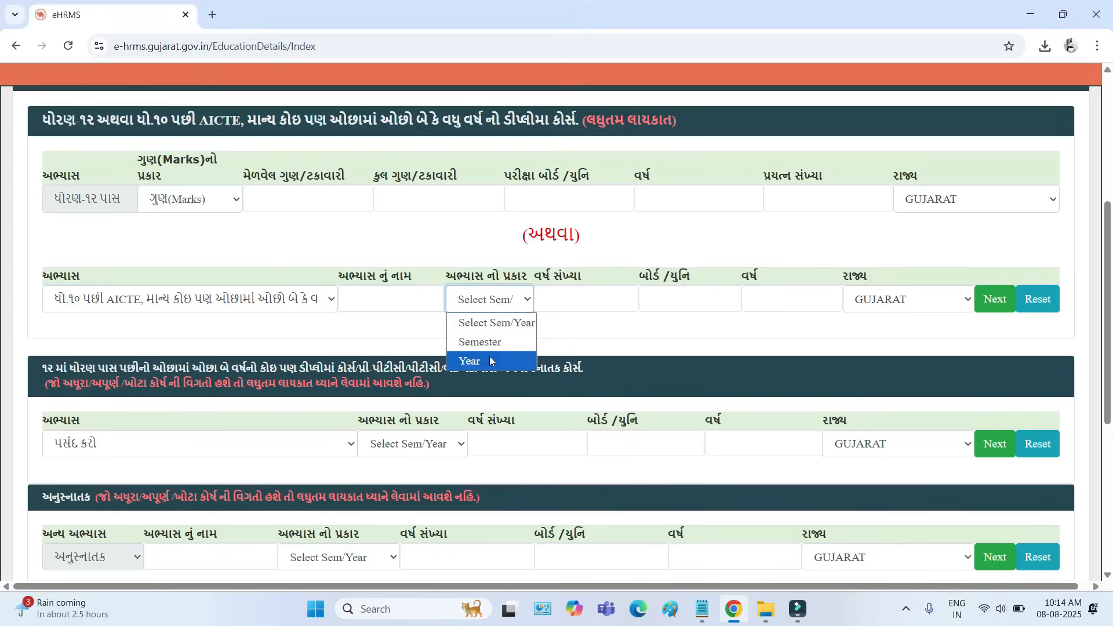
left_click(566, 299)
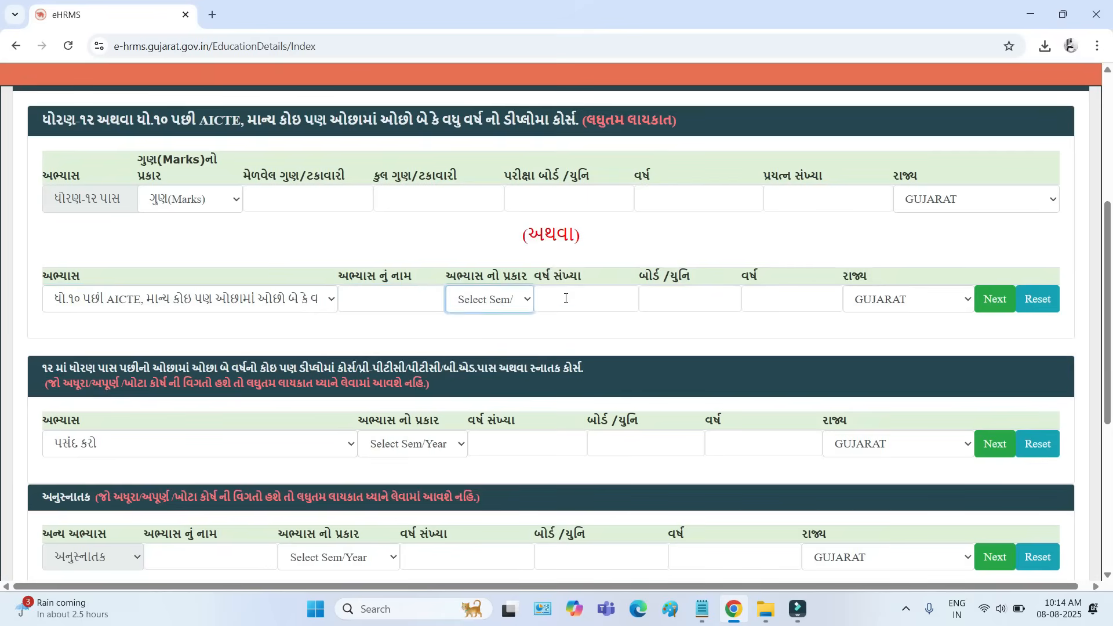
left_click(566, 299)
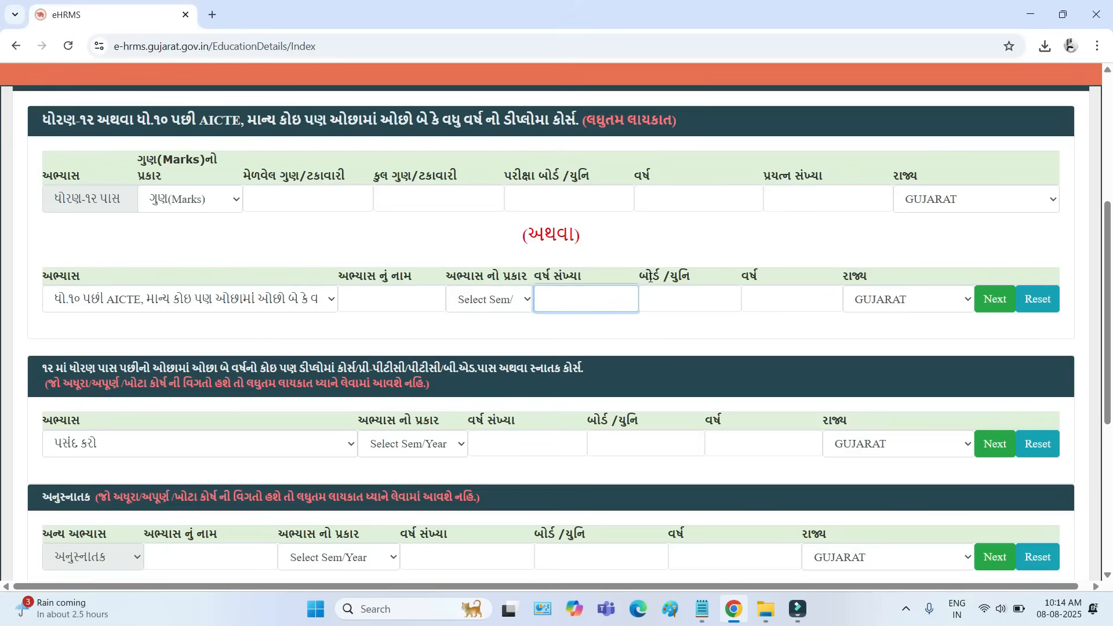
left_click_drag(651, 279, 688, 288)
left_click(680, 303)
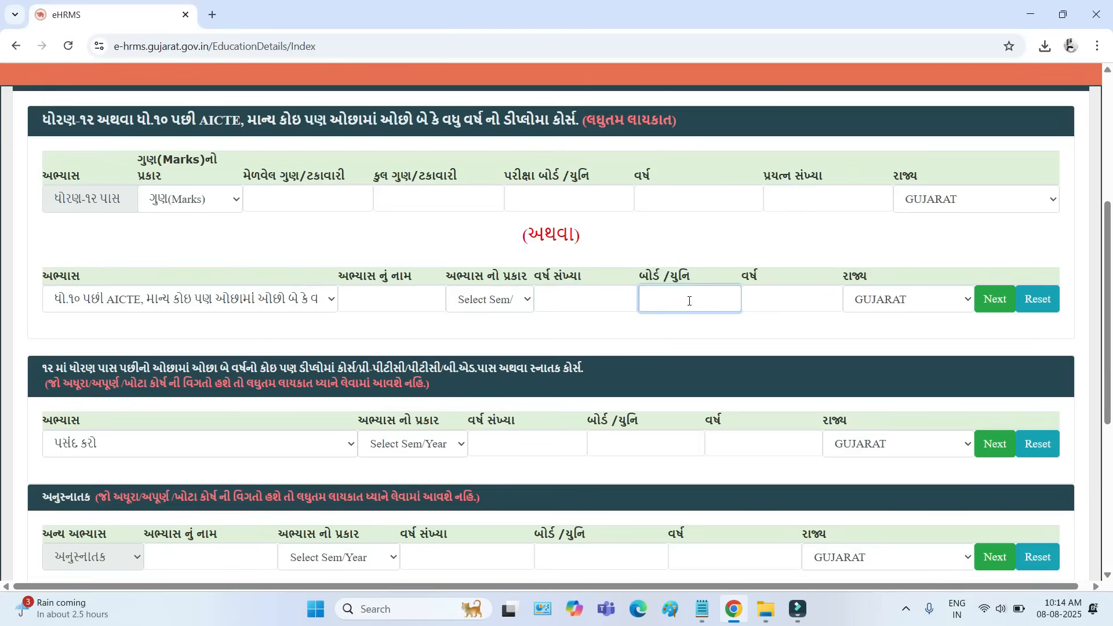
left_click(784, 302)
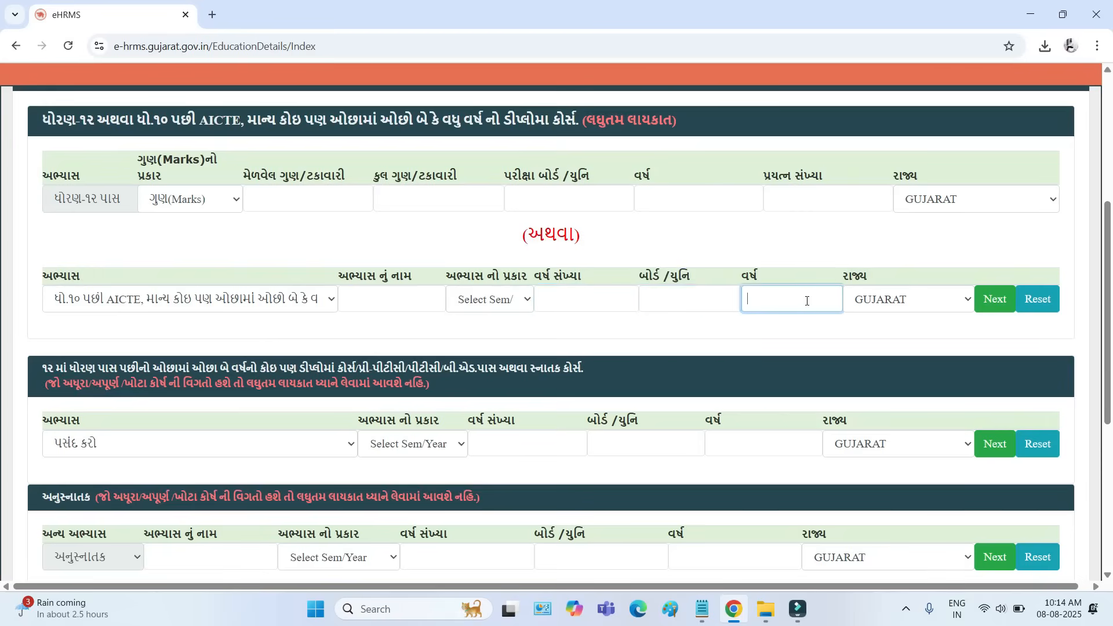
left_click(895, 305)
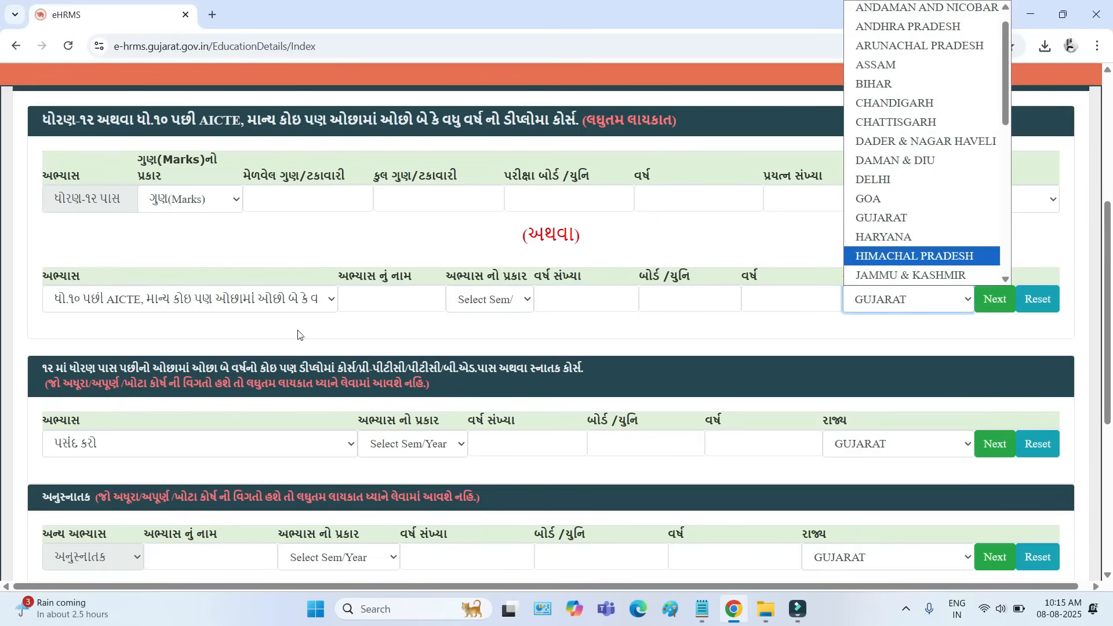
- View the course options for qualifications after Standard 12 and look over the rest of the education form
left_click(101, 447)
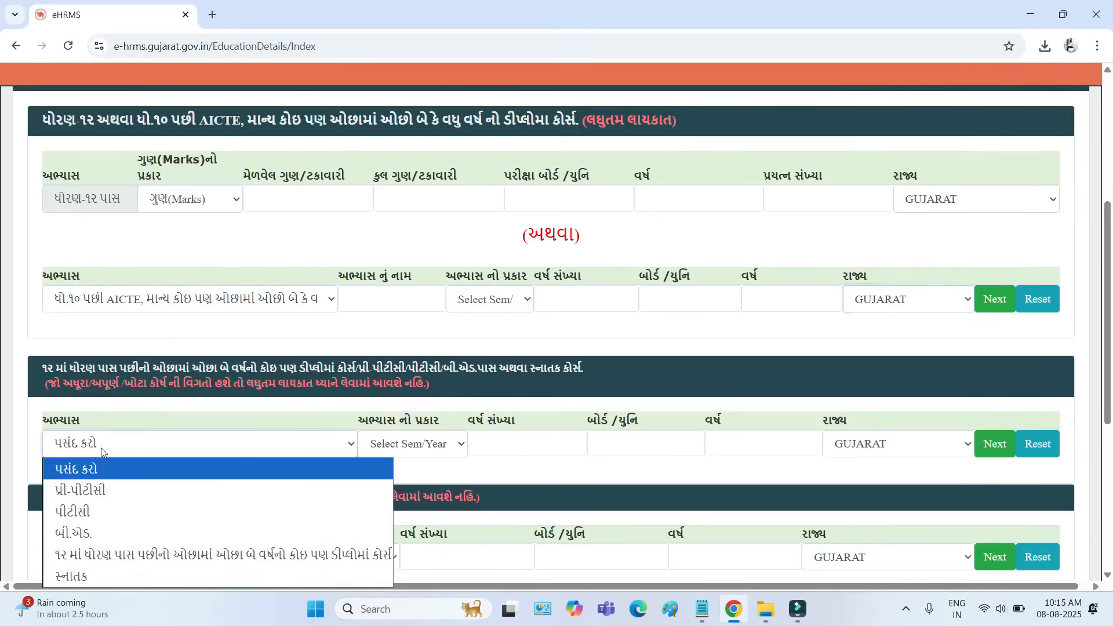
left_click(156, 404)
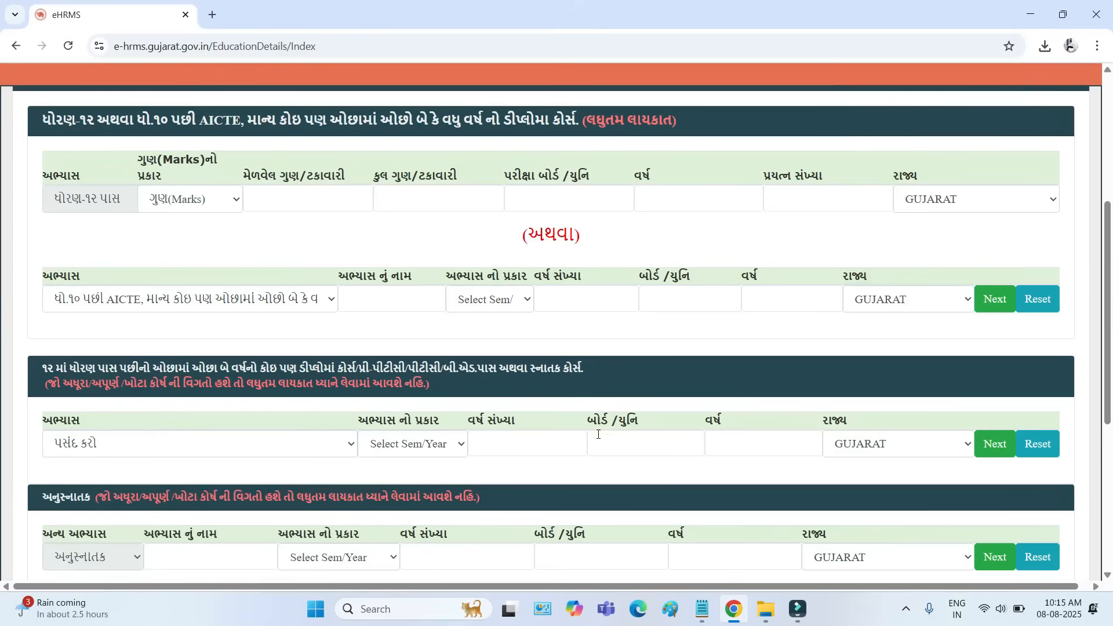
scroll(598, 434, "down", 2)
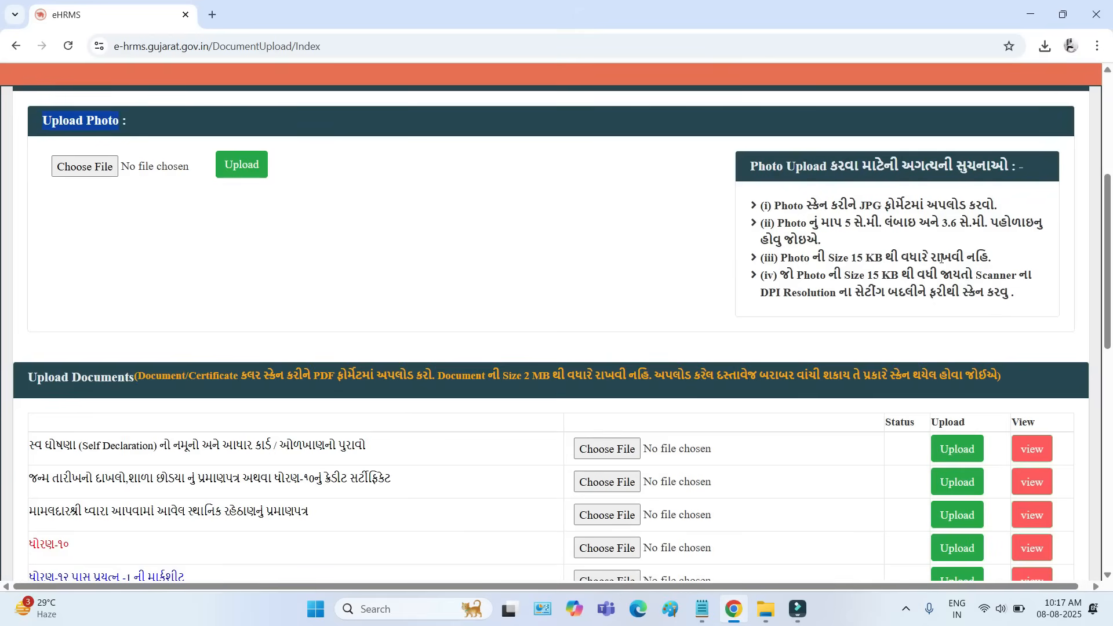
- Read the photo upload instructions on file format, photo dimensions and maximum file size
left_click_drag(861, 205, 927, 207)
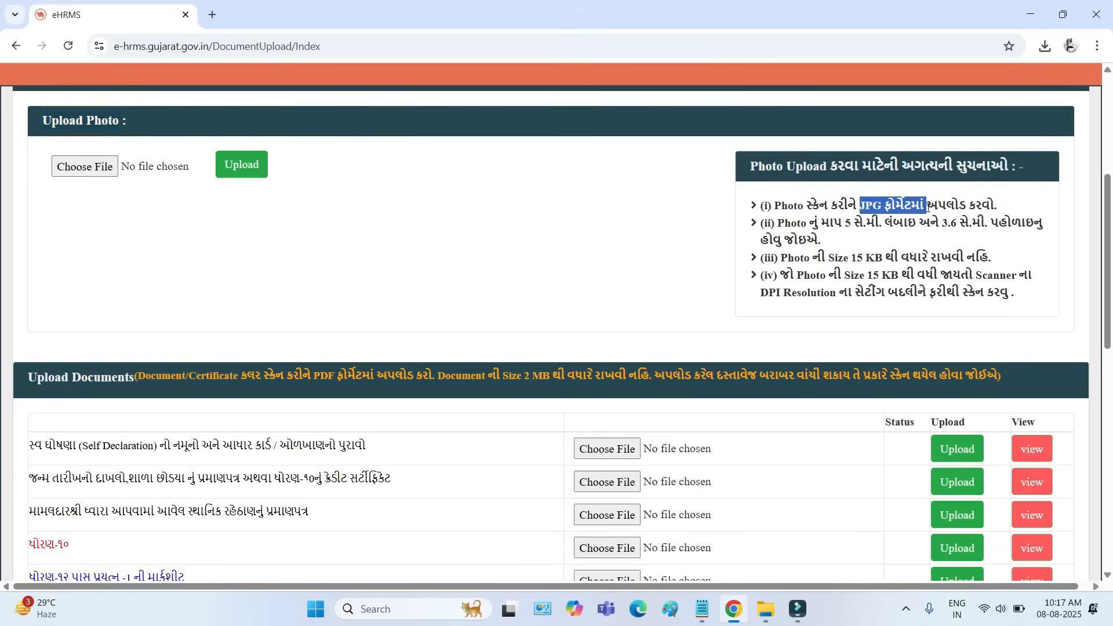
left_click_drag(823, 225, 1028, 225)
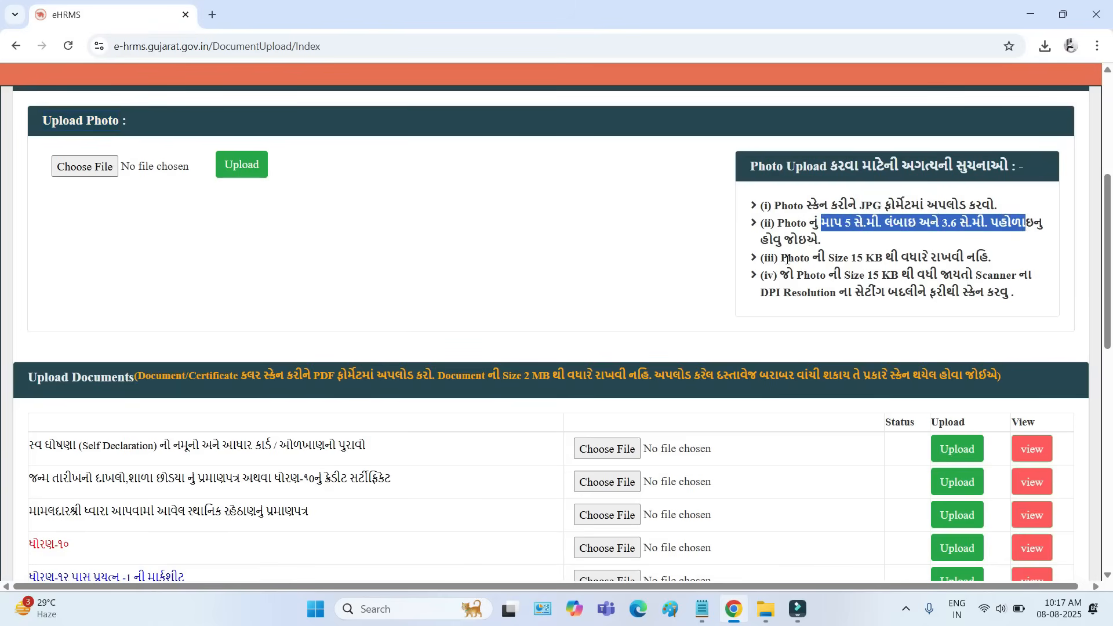
left_click_drag(788, 259, 927, 256)
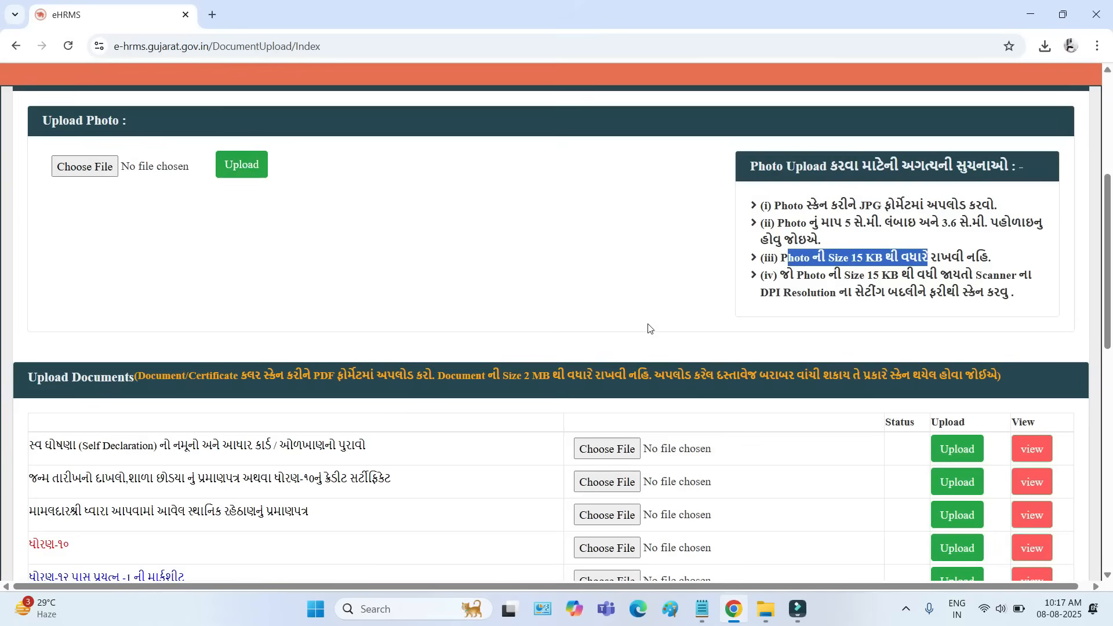
- Read the Upload Documents rows for self-declaration and identity proof, birth date proof, and the Mamlatdar's local residence certificate
scroll(365, 469, "down", 4)
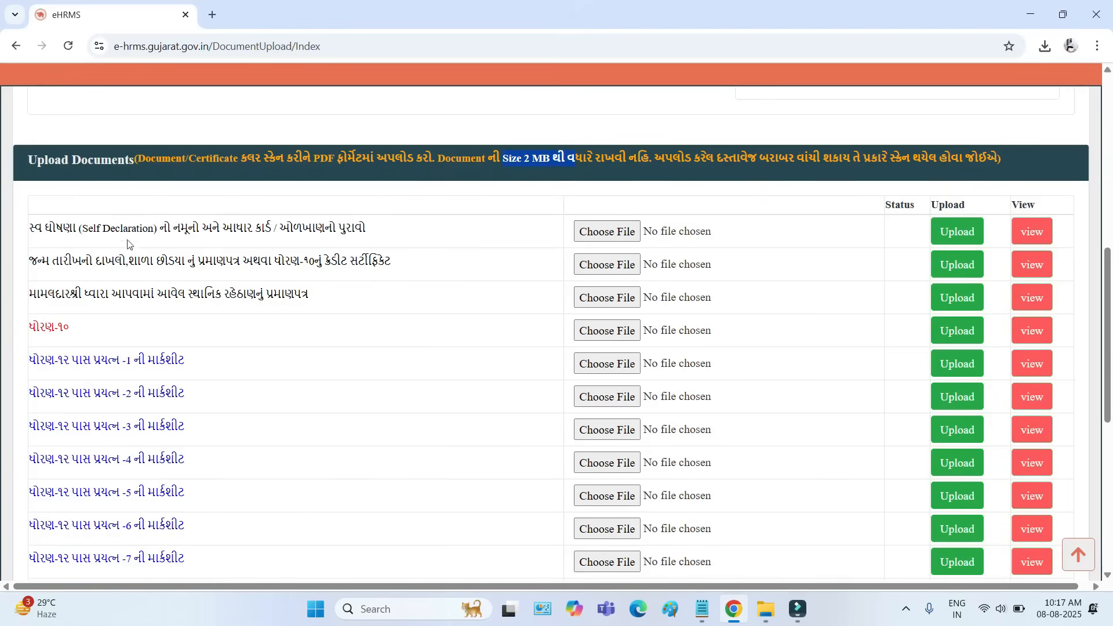
left_click_drag(41, 230, 149, 230)
left_click_drag(224, 229, 380, 233)
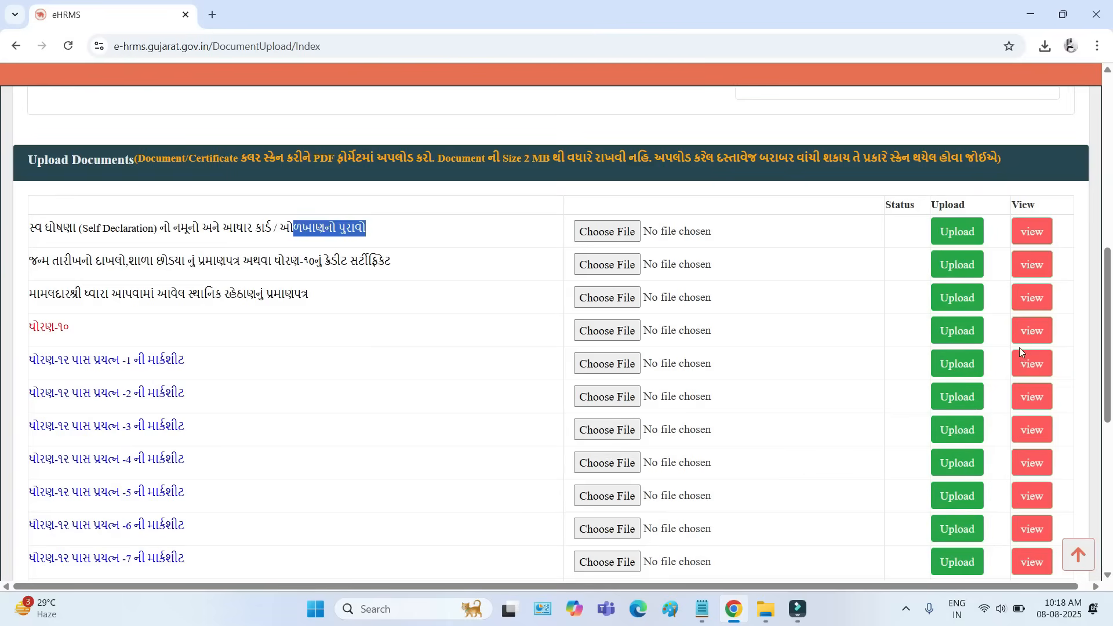
left_click(31, 262)
left_click_drag(32, 262, 135, 262)
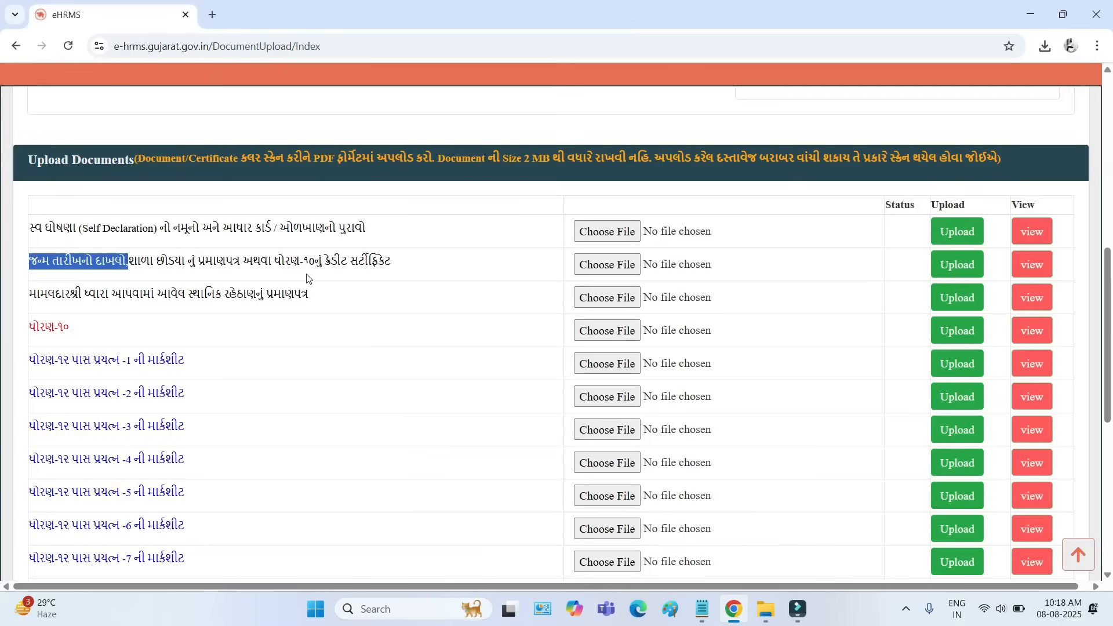
left_click_drag(276, 264, 380, 266)
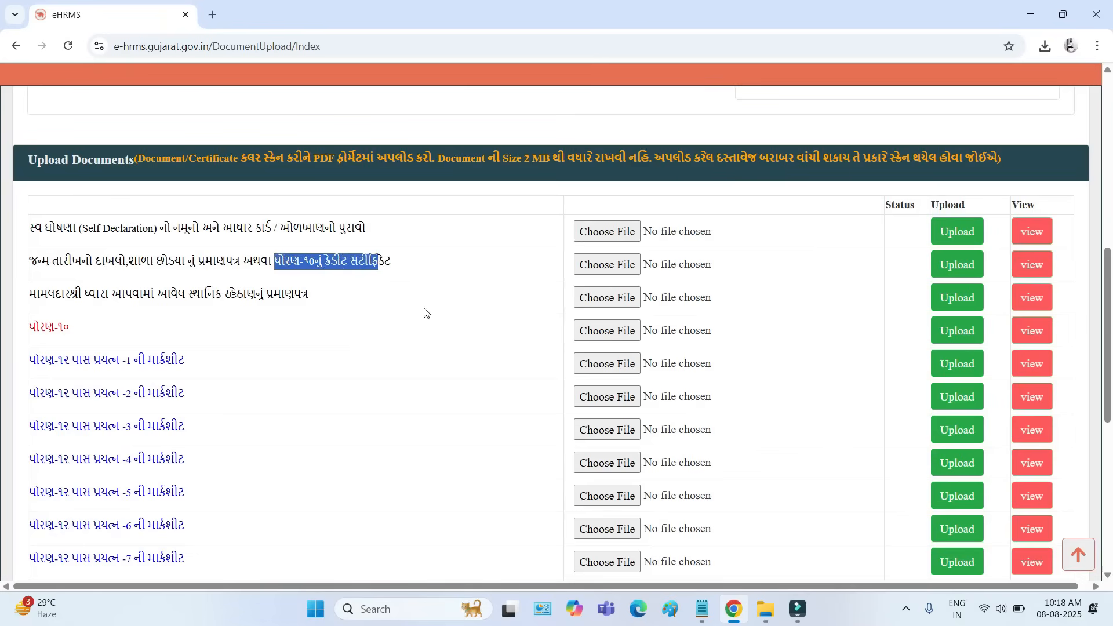
left_click_drag(58, 293, 325, 306)
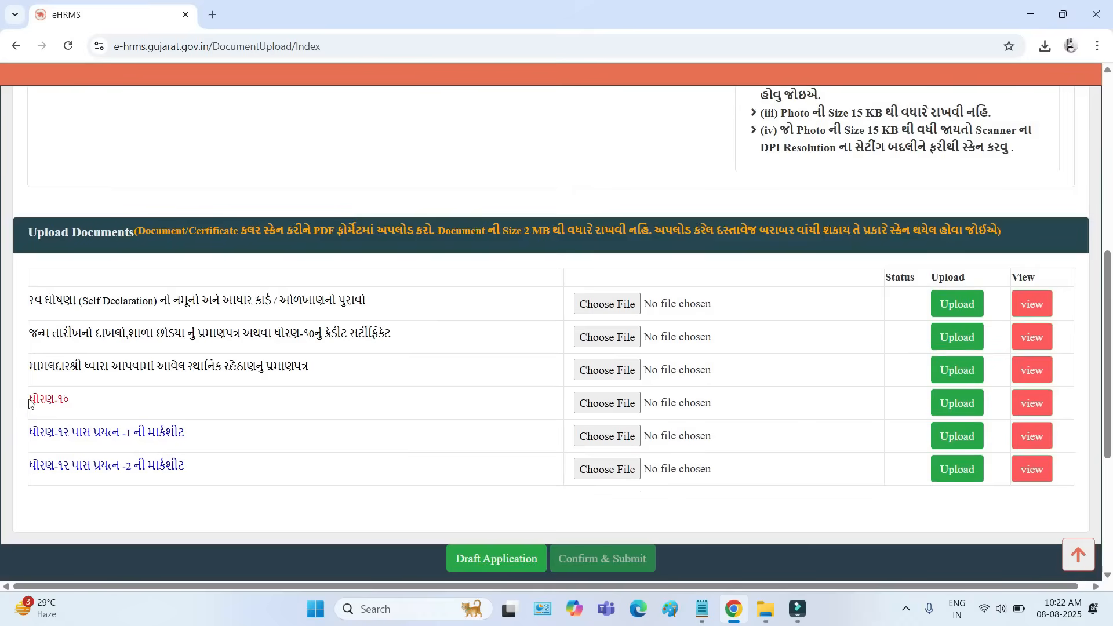
- Check the ધોરણ-૧૦ and ધોરણ-૧૨ attempt marksheet rows and find the draft and submit options below the document list
mouse_move(29, 400)
left_mouse_down()
mouse_move(82, 402)
mouse_move(34, 400)
left_mouse_up()
left_click(83, 402)
left_click_drag(33, 436, 91, 436)
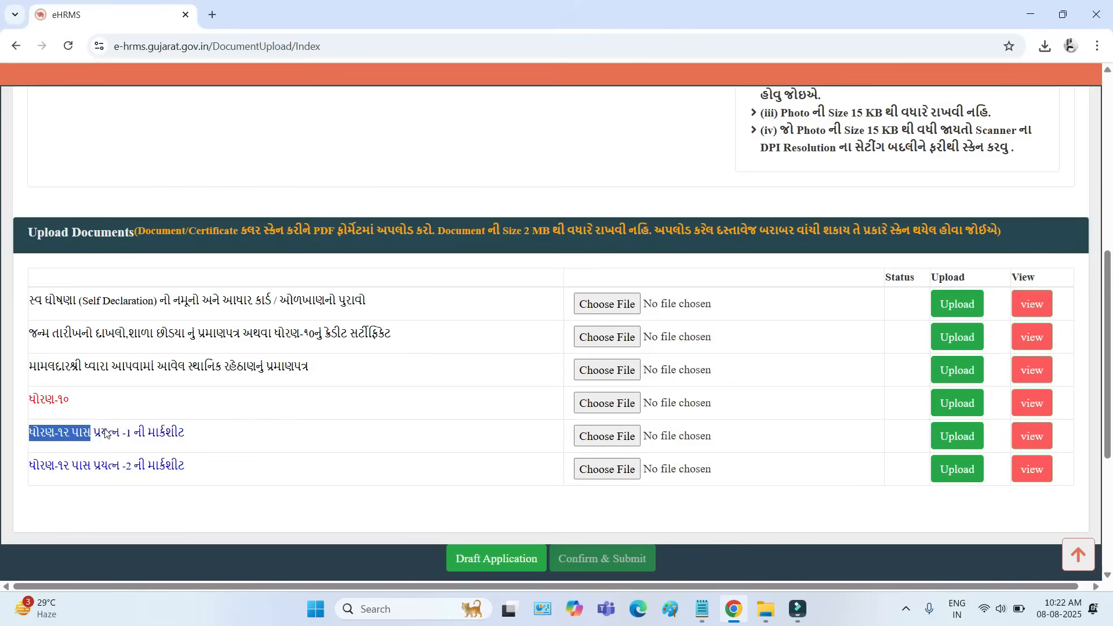
left_click_drag(108, 433, 137, 474)
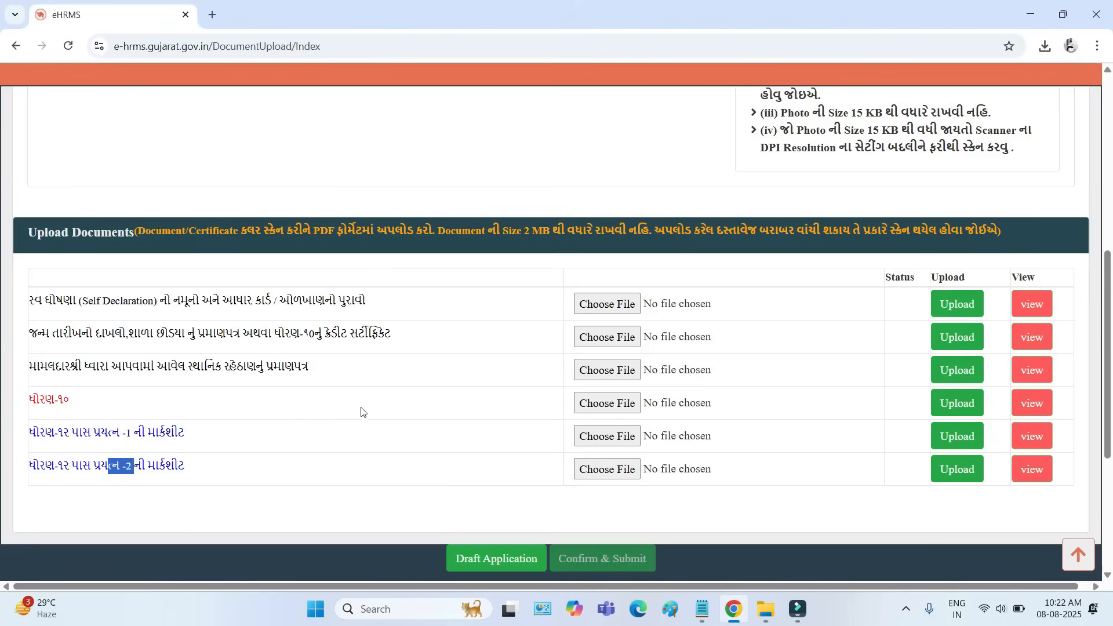
scroll(531, 467, "down", 1)
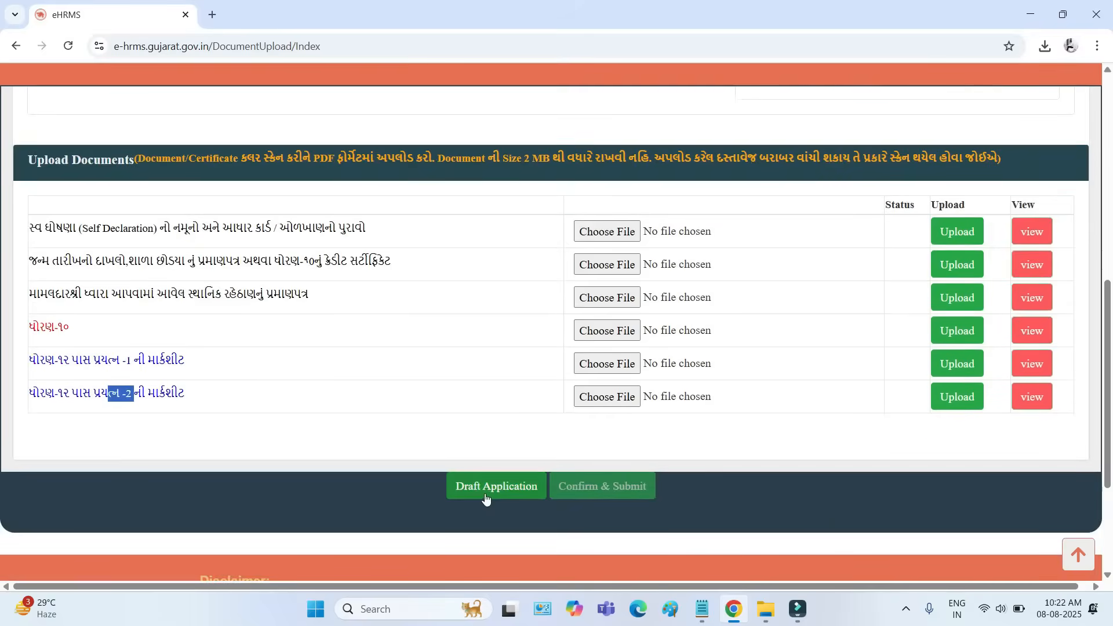